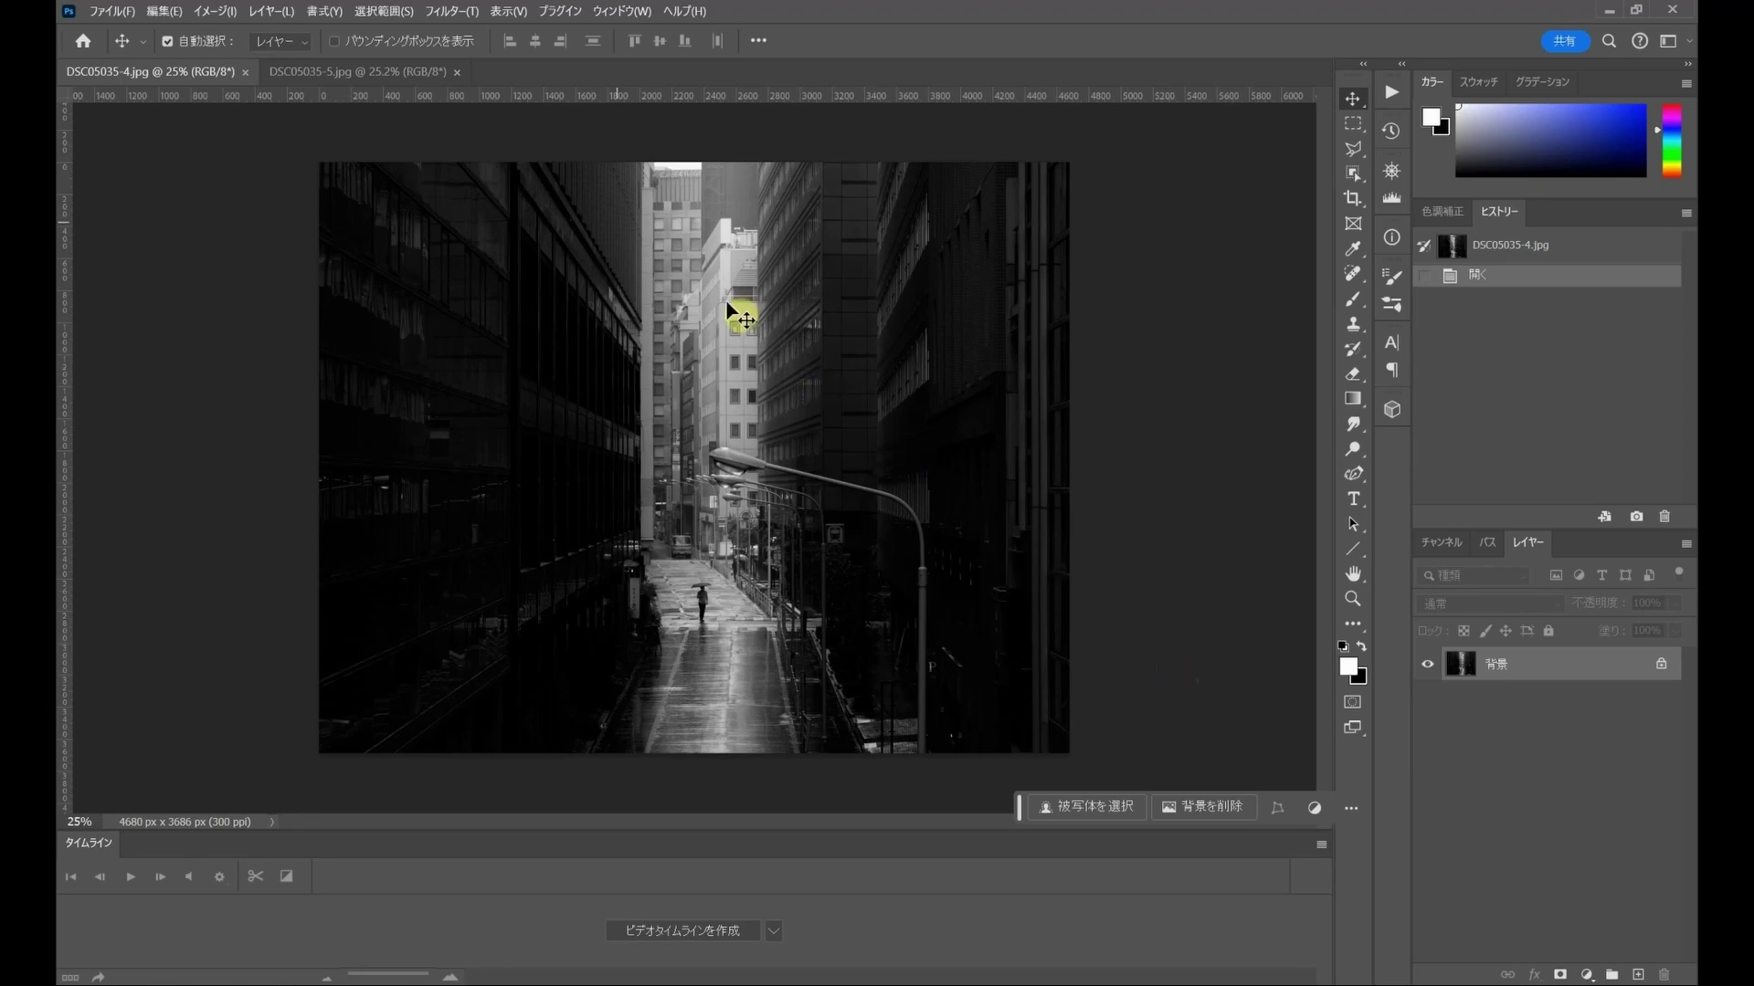
- Compare with the finished blurred version, then duplicate the original photo onto a new layer
{"action": "left_click", "coordinate": [401, 78]}
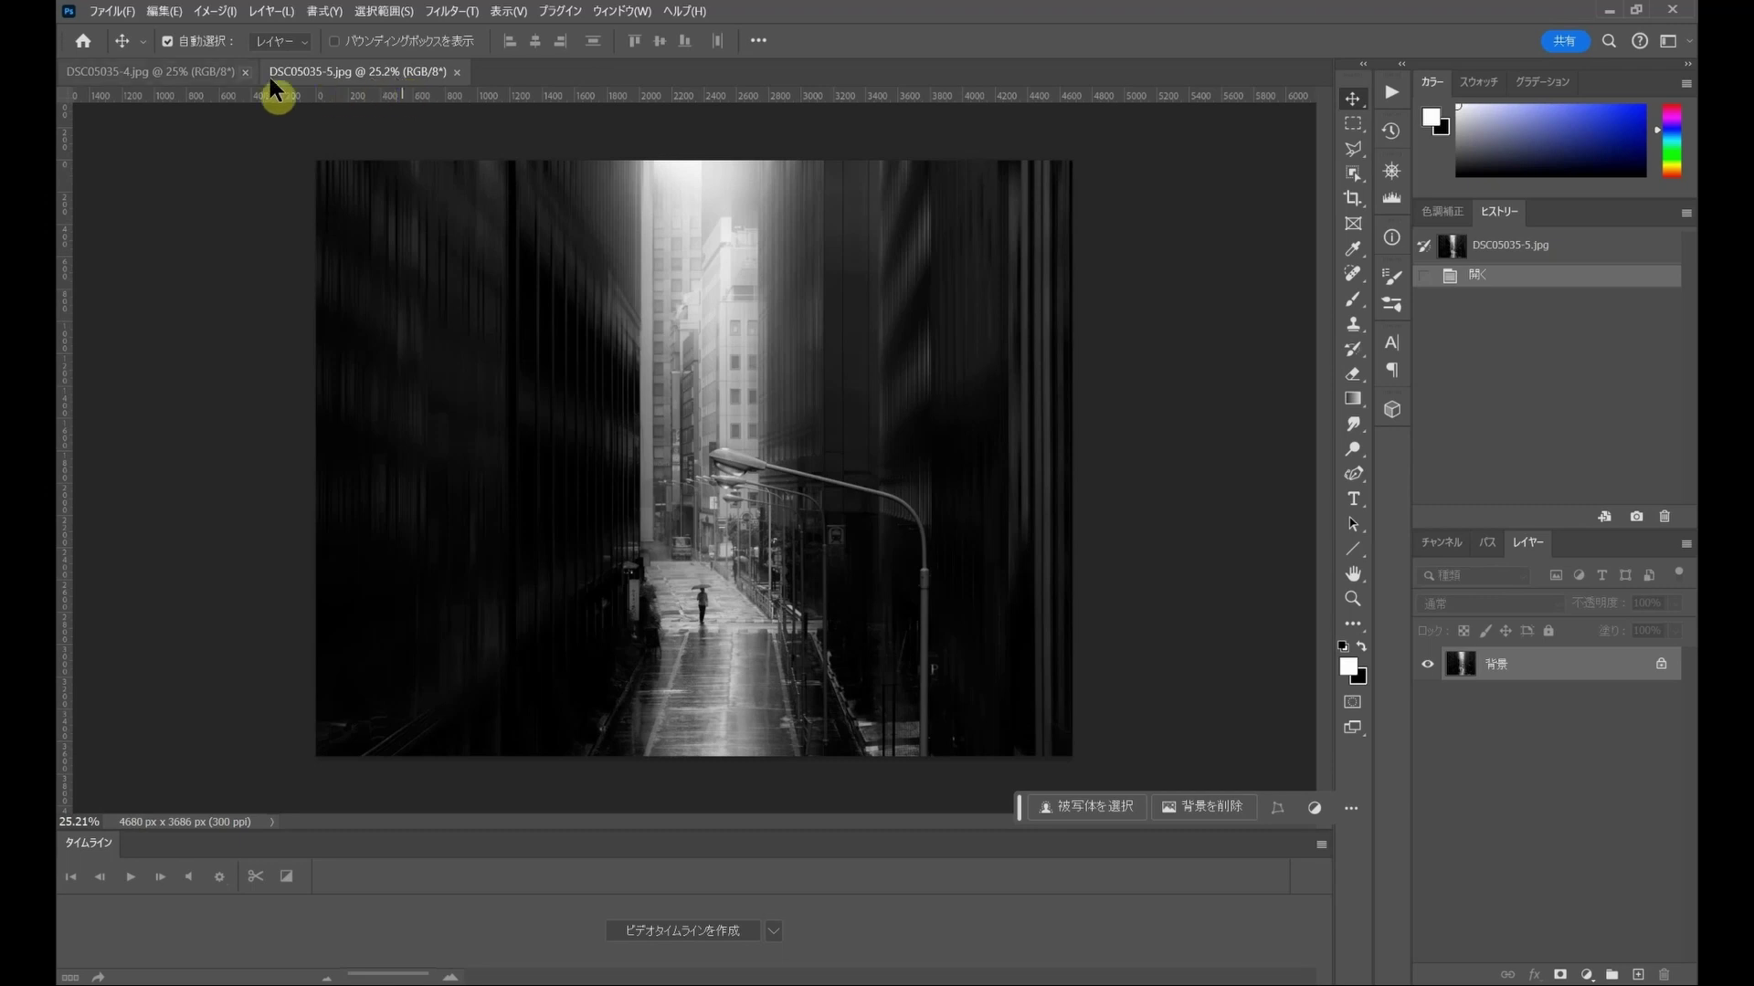
{"action": "left_click", "coordinate": [191, 75]}
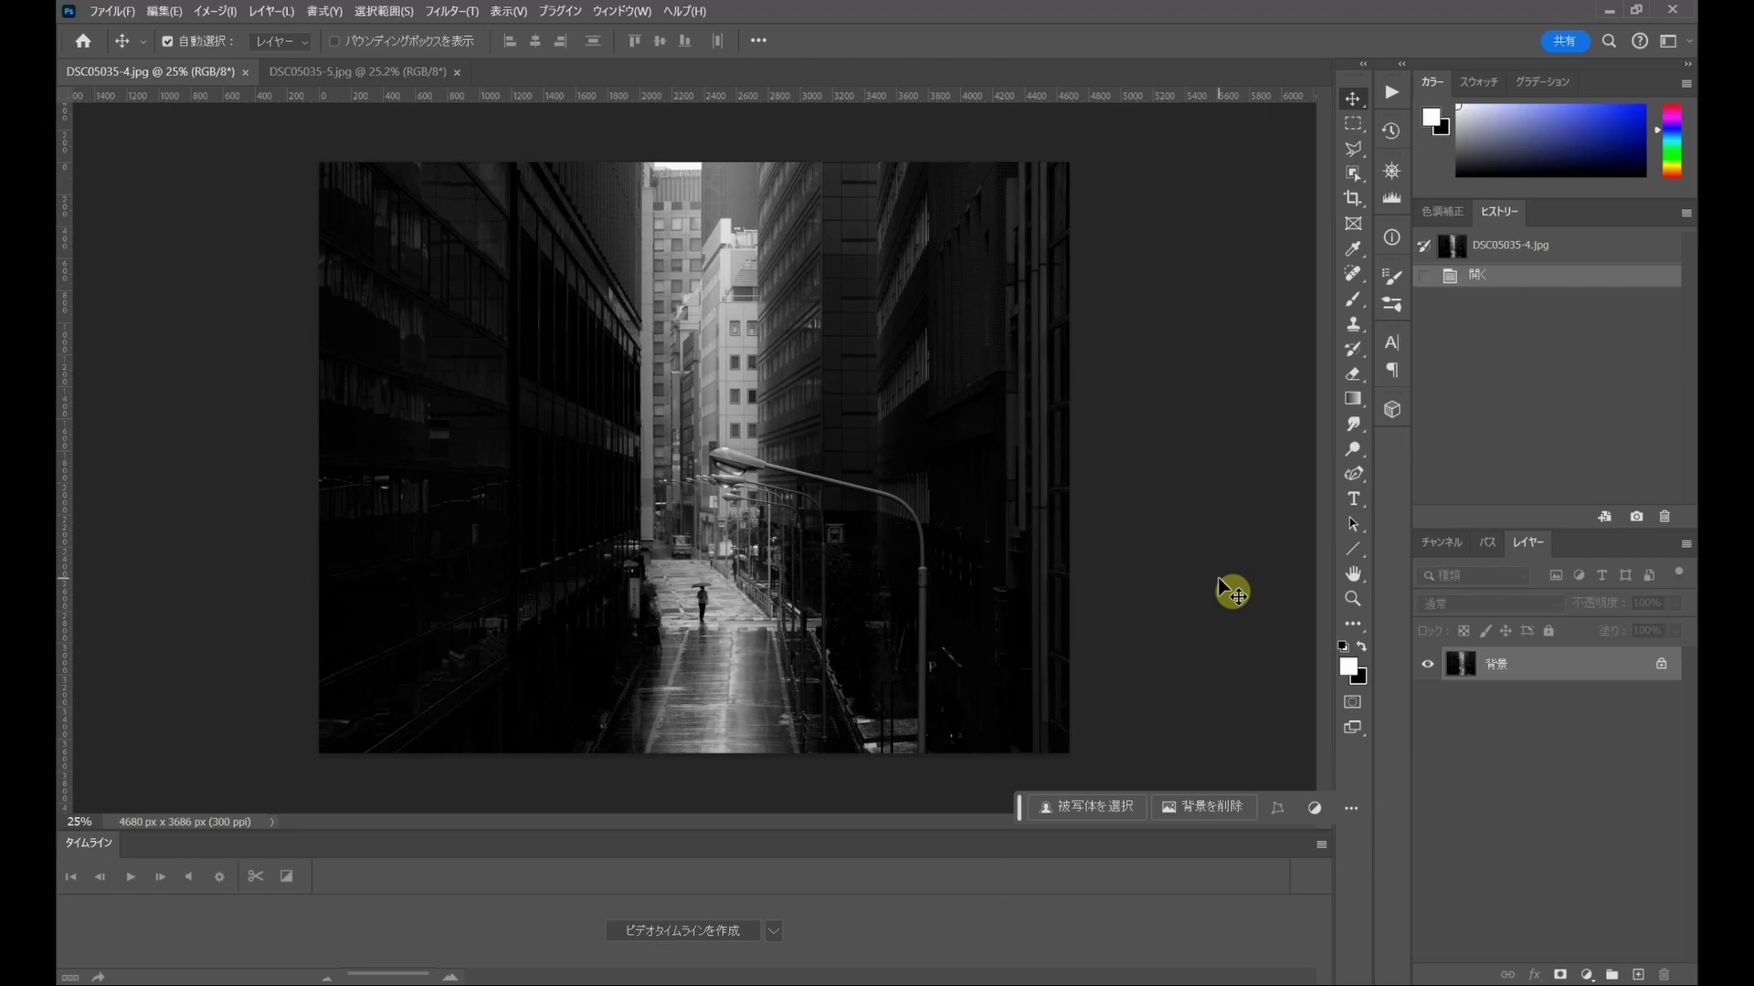
{"action": "key", "text": "ctrl"}
{"action": "key", "text": "ctrl+j"}
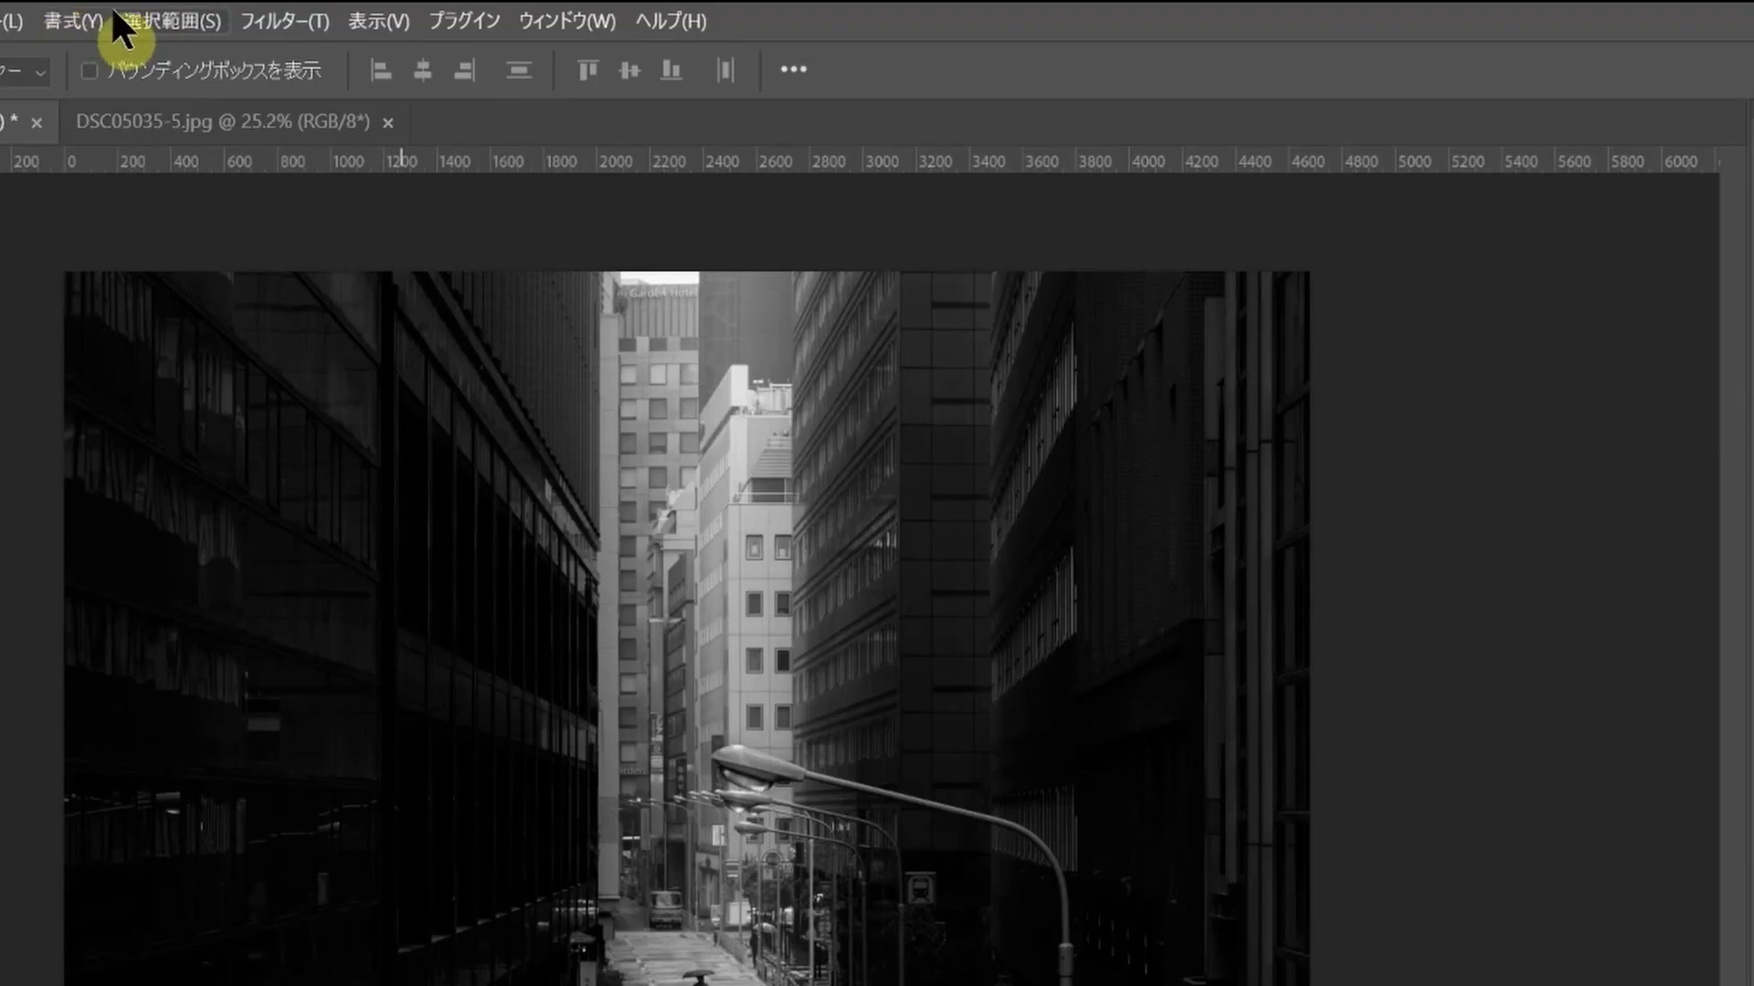
- Apply a Motion Blur with angle 90° and distance 351 pixels to the copy
{"action": "left_click", "coordinate": [436, 11]}
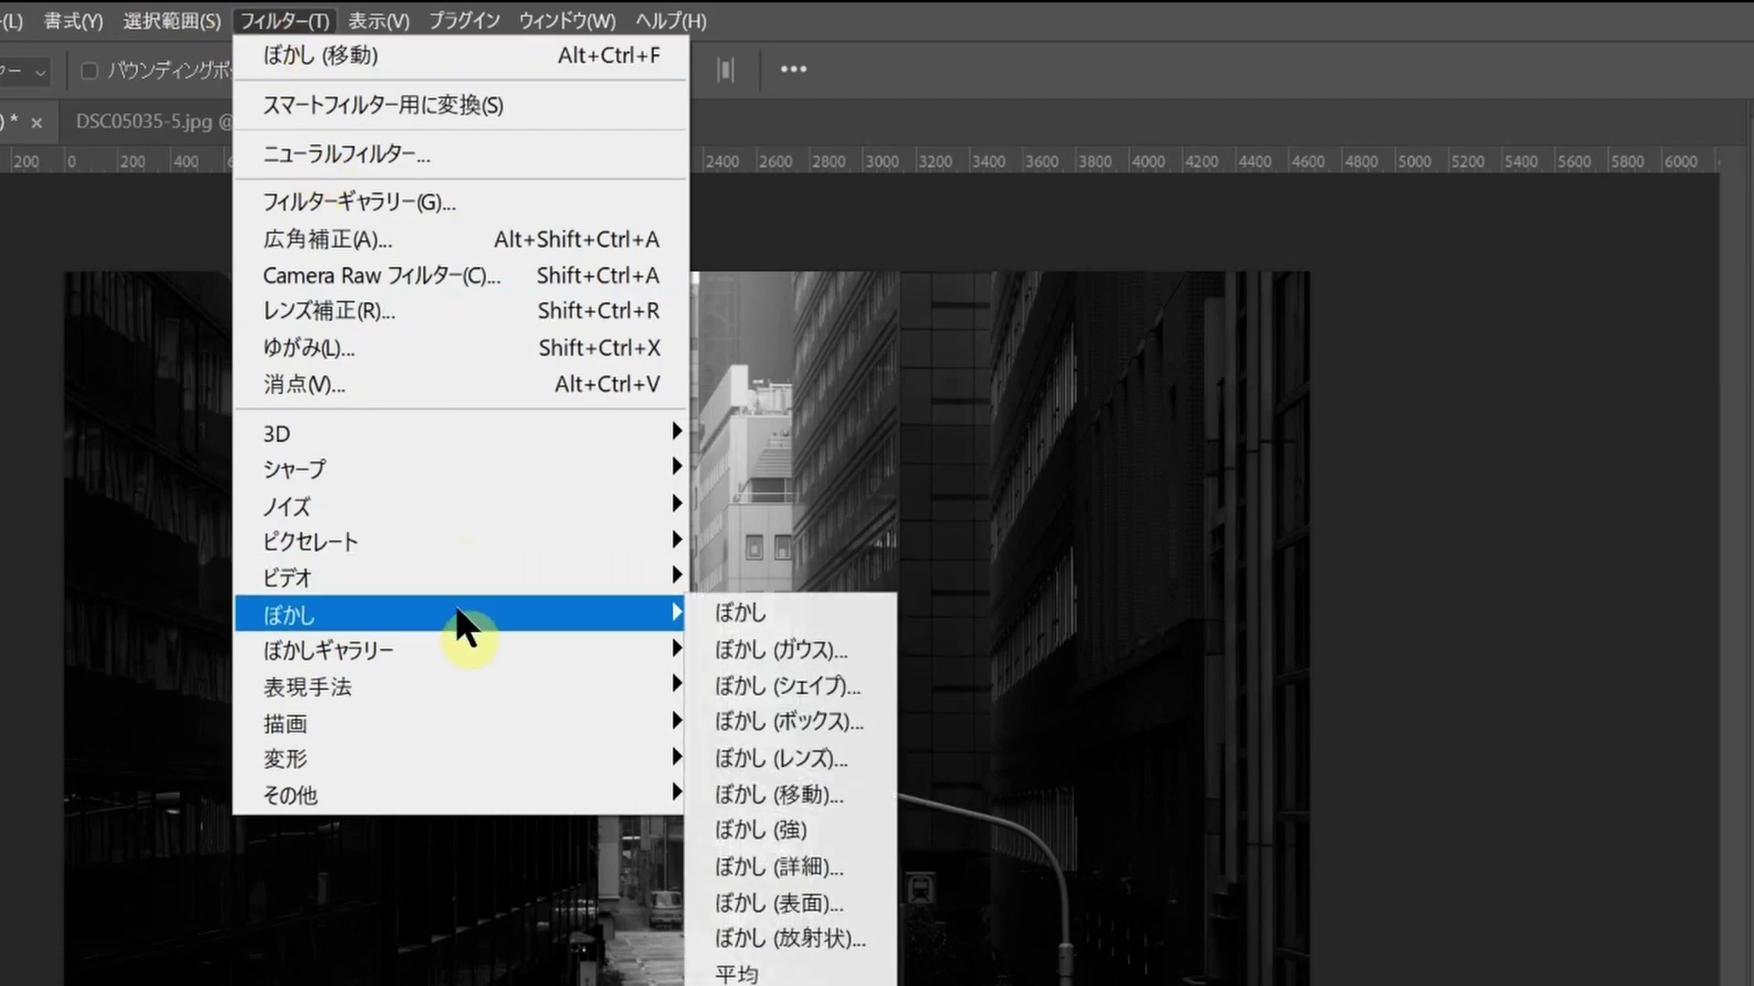
{"action": "mouse_move", "coordinate": [411, 612]}
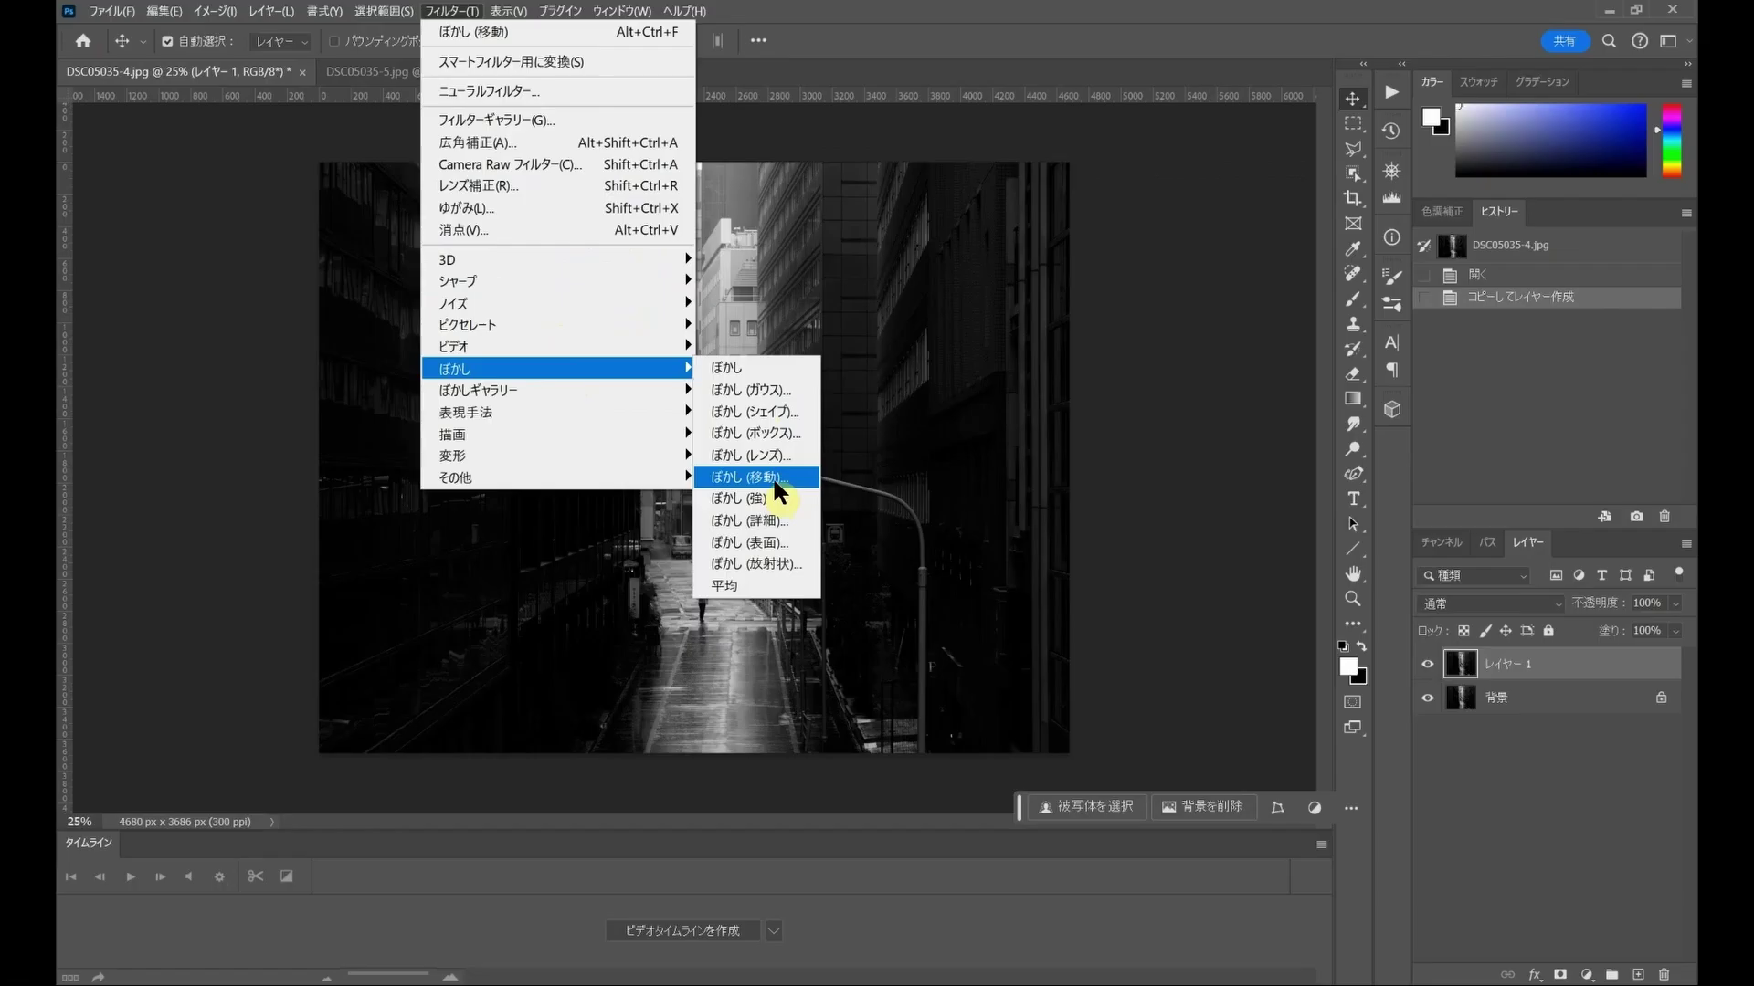
{"action": "left_click", "coordinate": [774, 484]}
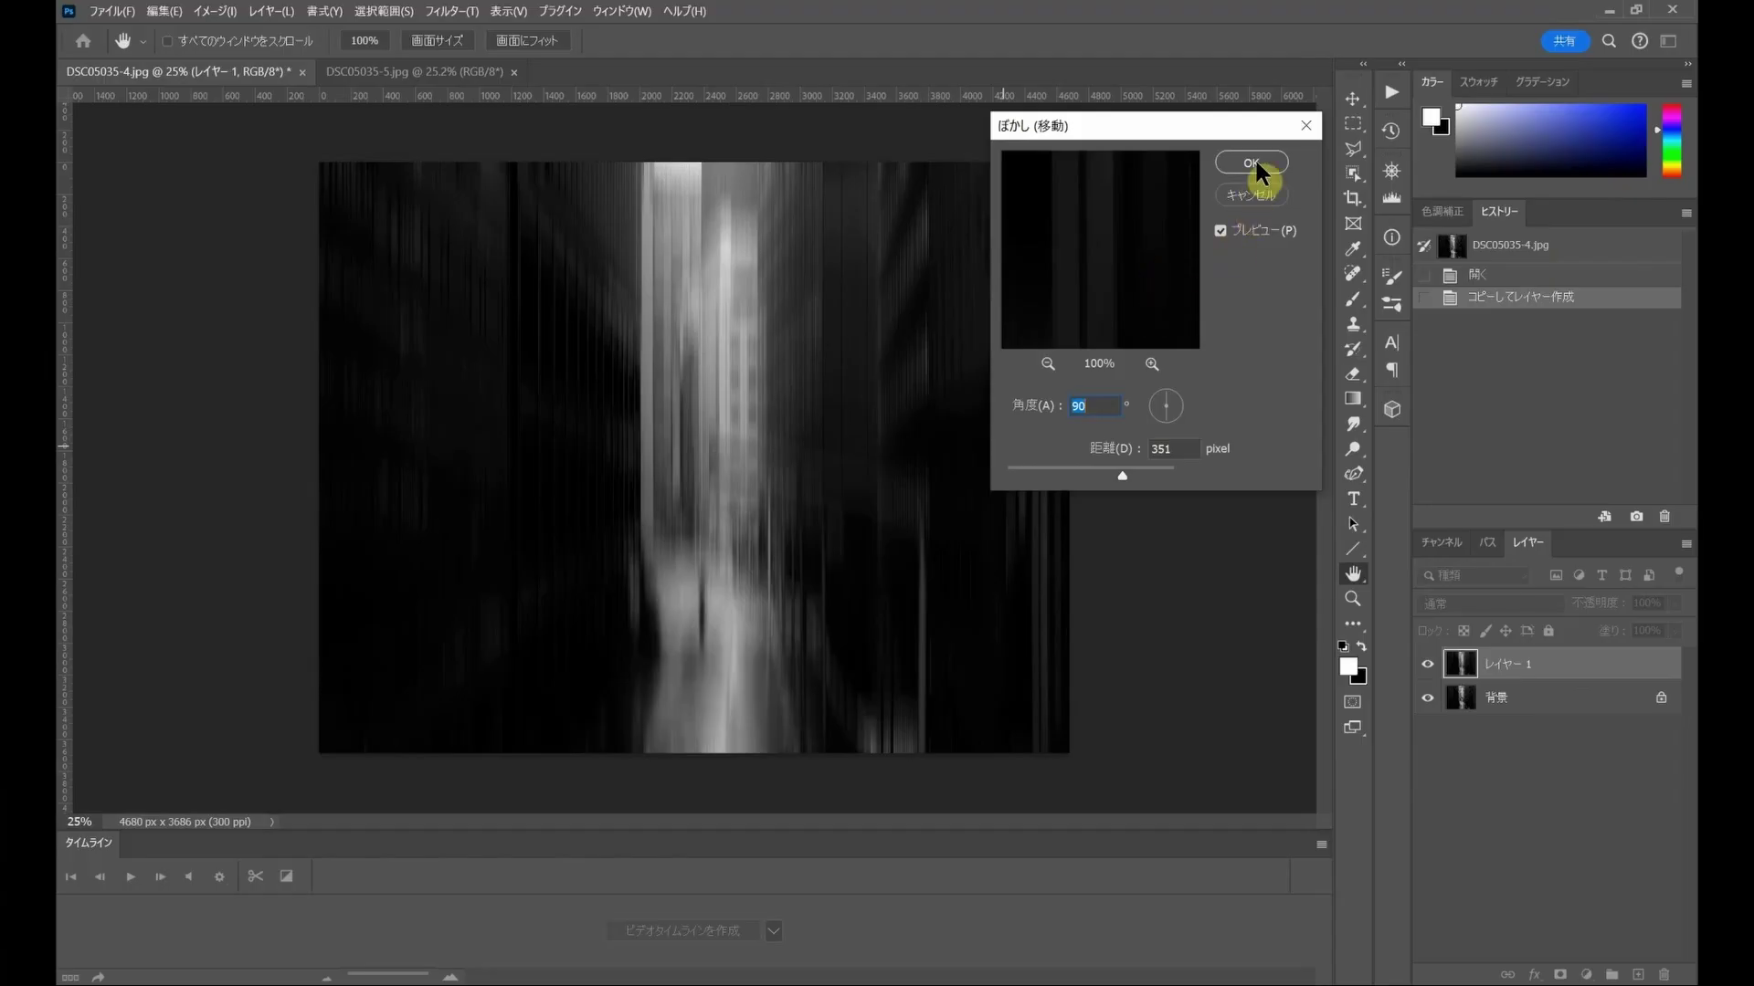
{"action": "left_click", "coordinate": [1253, 164]}
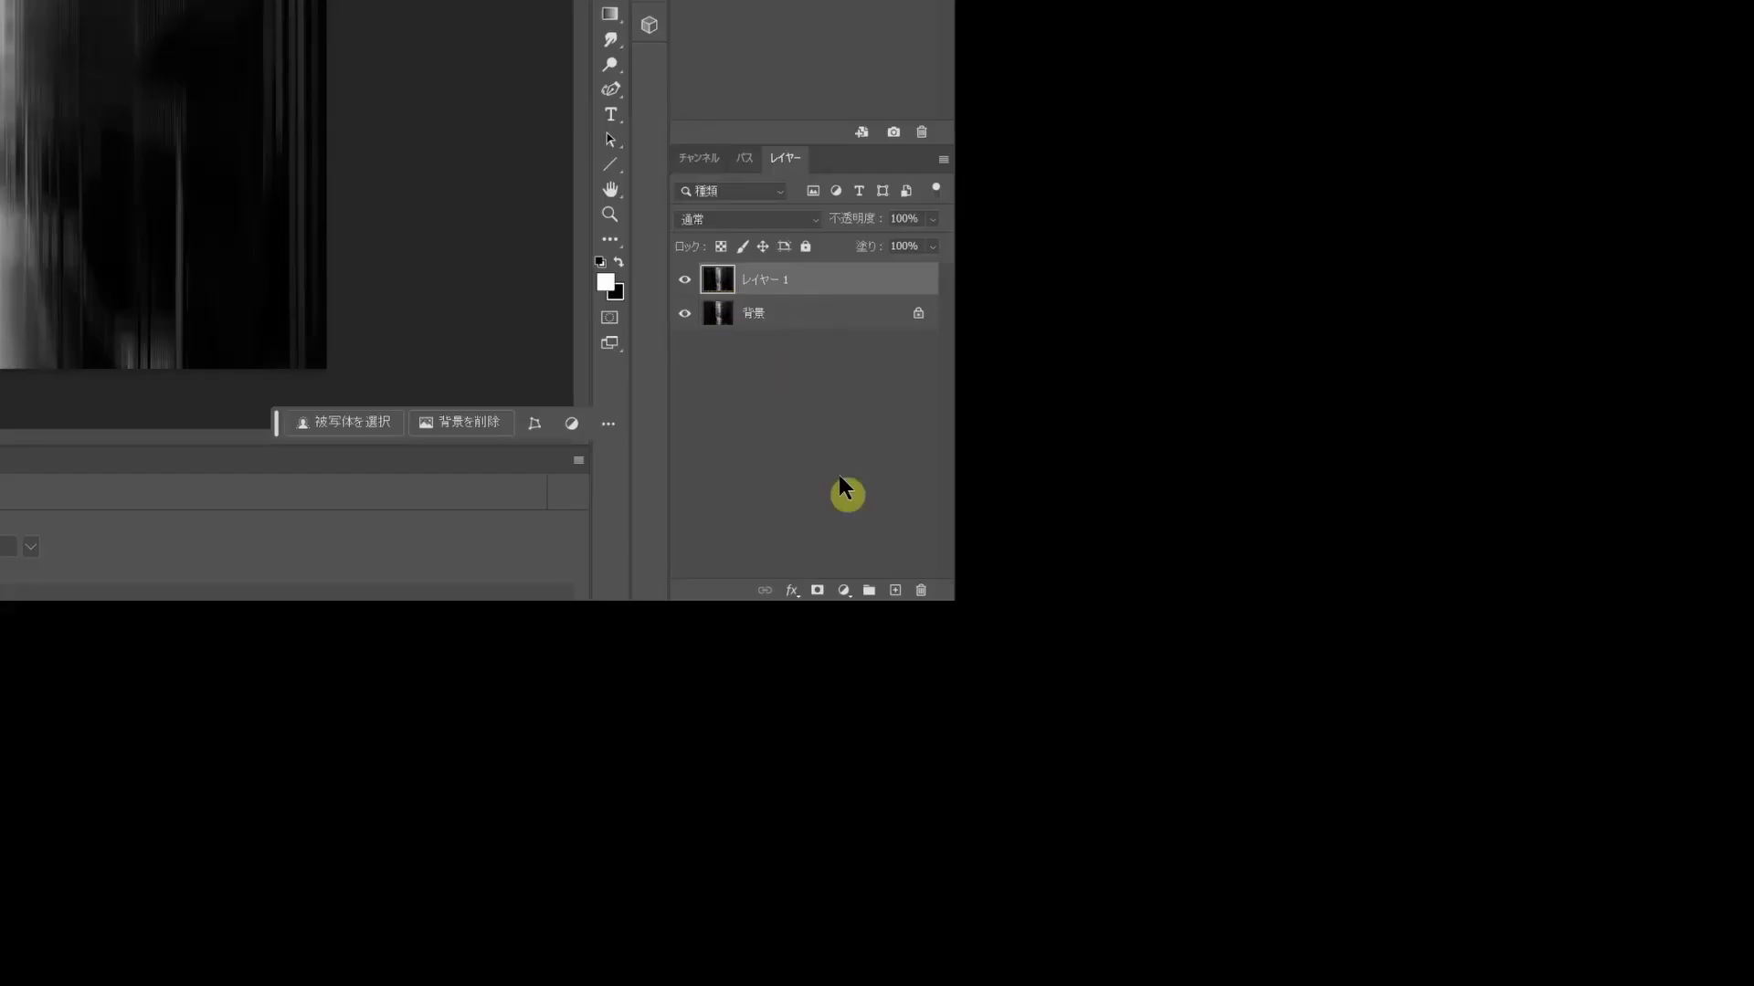
- Add a white layer mask to blurred Layer 1 and target its mask thumbnail
{"action": "left_click", "coordinate": [822, 592]}
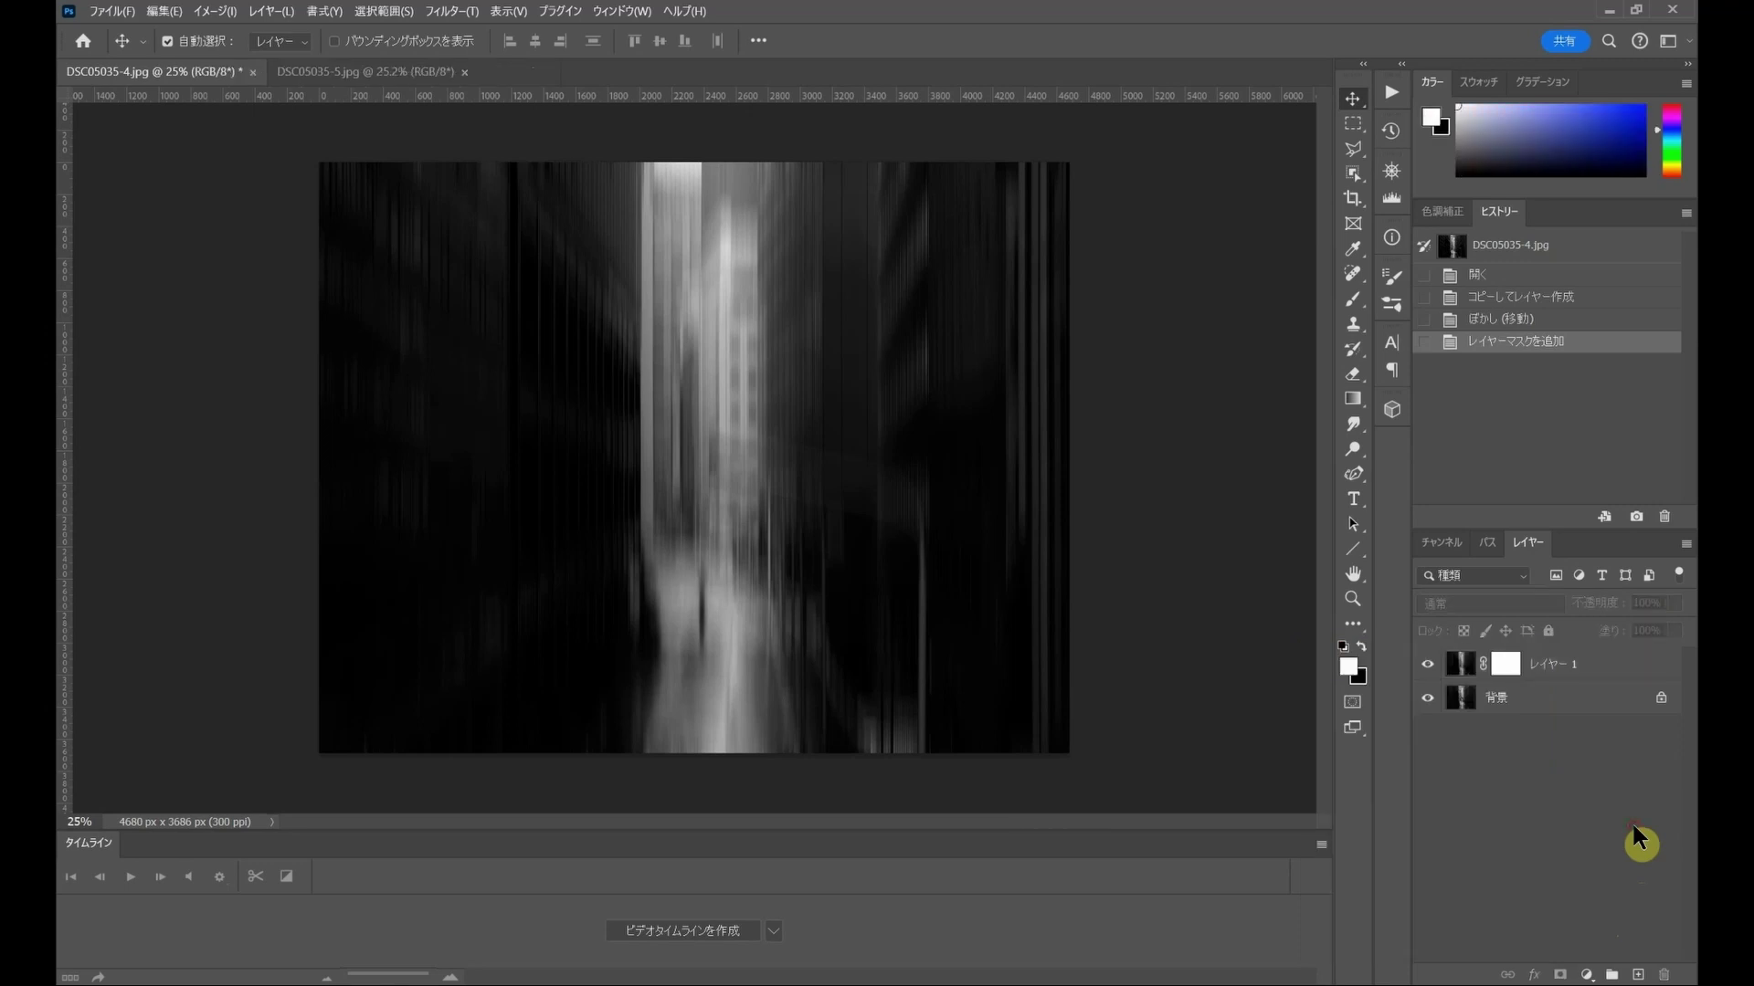
{"action": "left_click", "coordinate": [1507, 668]}
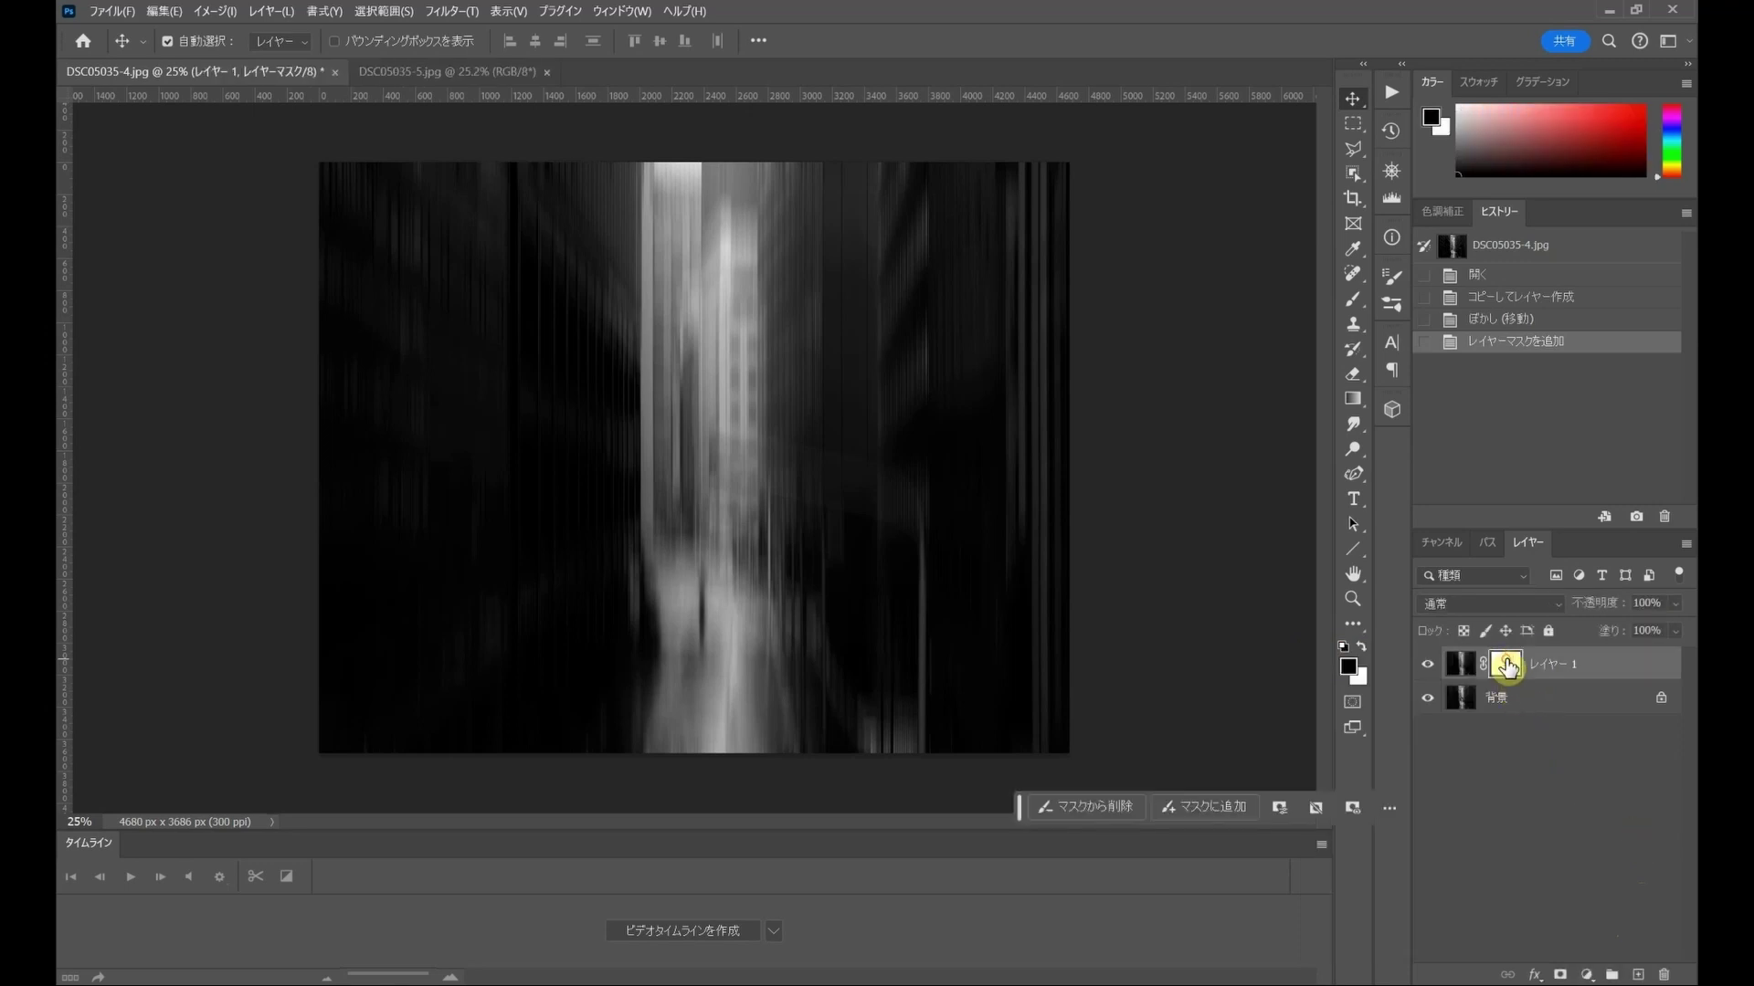
- Brush black on the mask over the umbrella walker, pavement and central building column
{"action": "left_click", "coordinate": [1355, 302]}
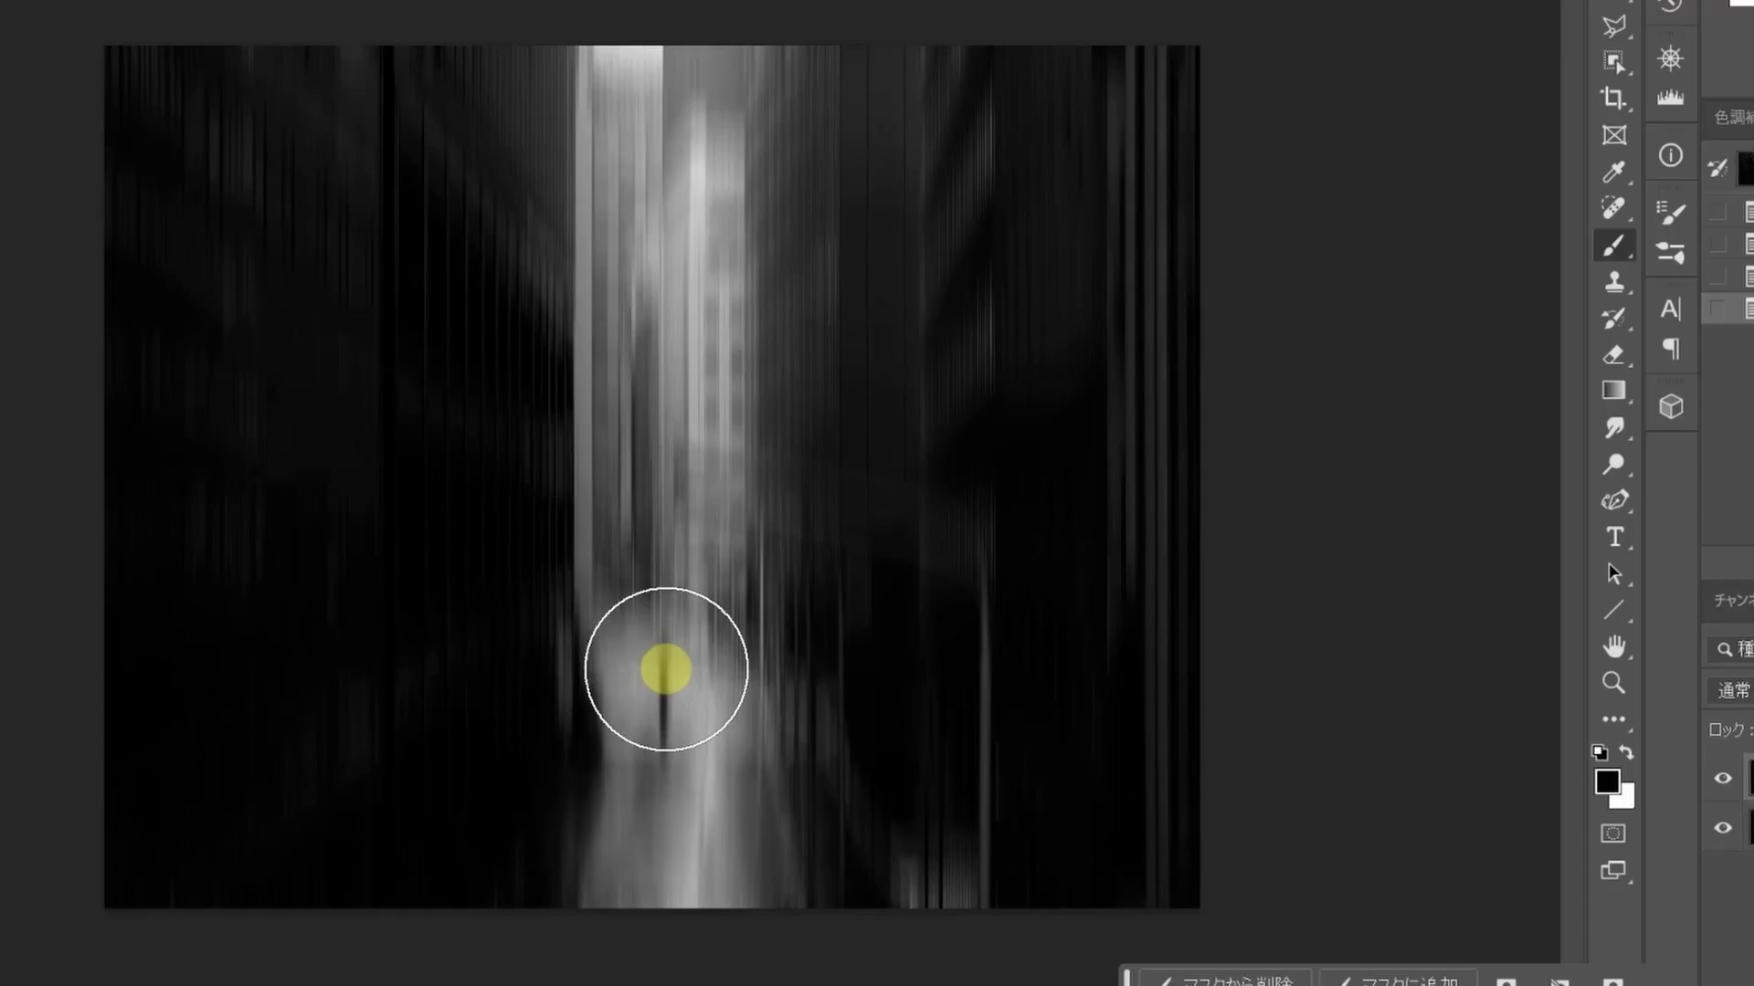
{"action": "mouse_move", "coordinate": [666, 672]}
{"action": "left_mouse_down"}
{"action": "mouse_move", "coordinate": [689, 806]}
{"action": "mouse_move", "coordinate": [672, 868]}
{"action": "mouse_move", "coordinate": [743, 885]}
{"action": "left_mouse_up"}
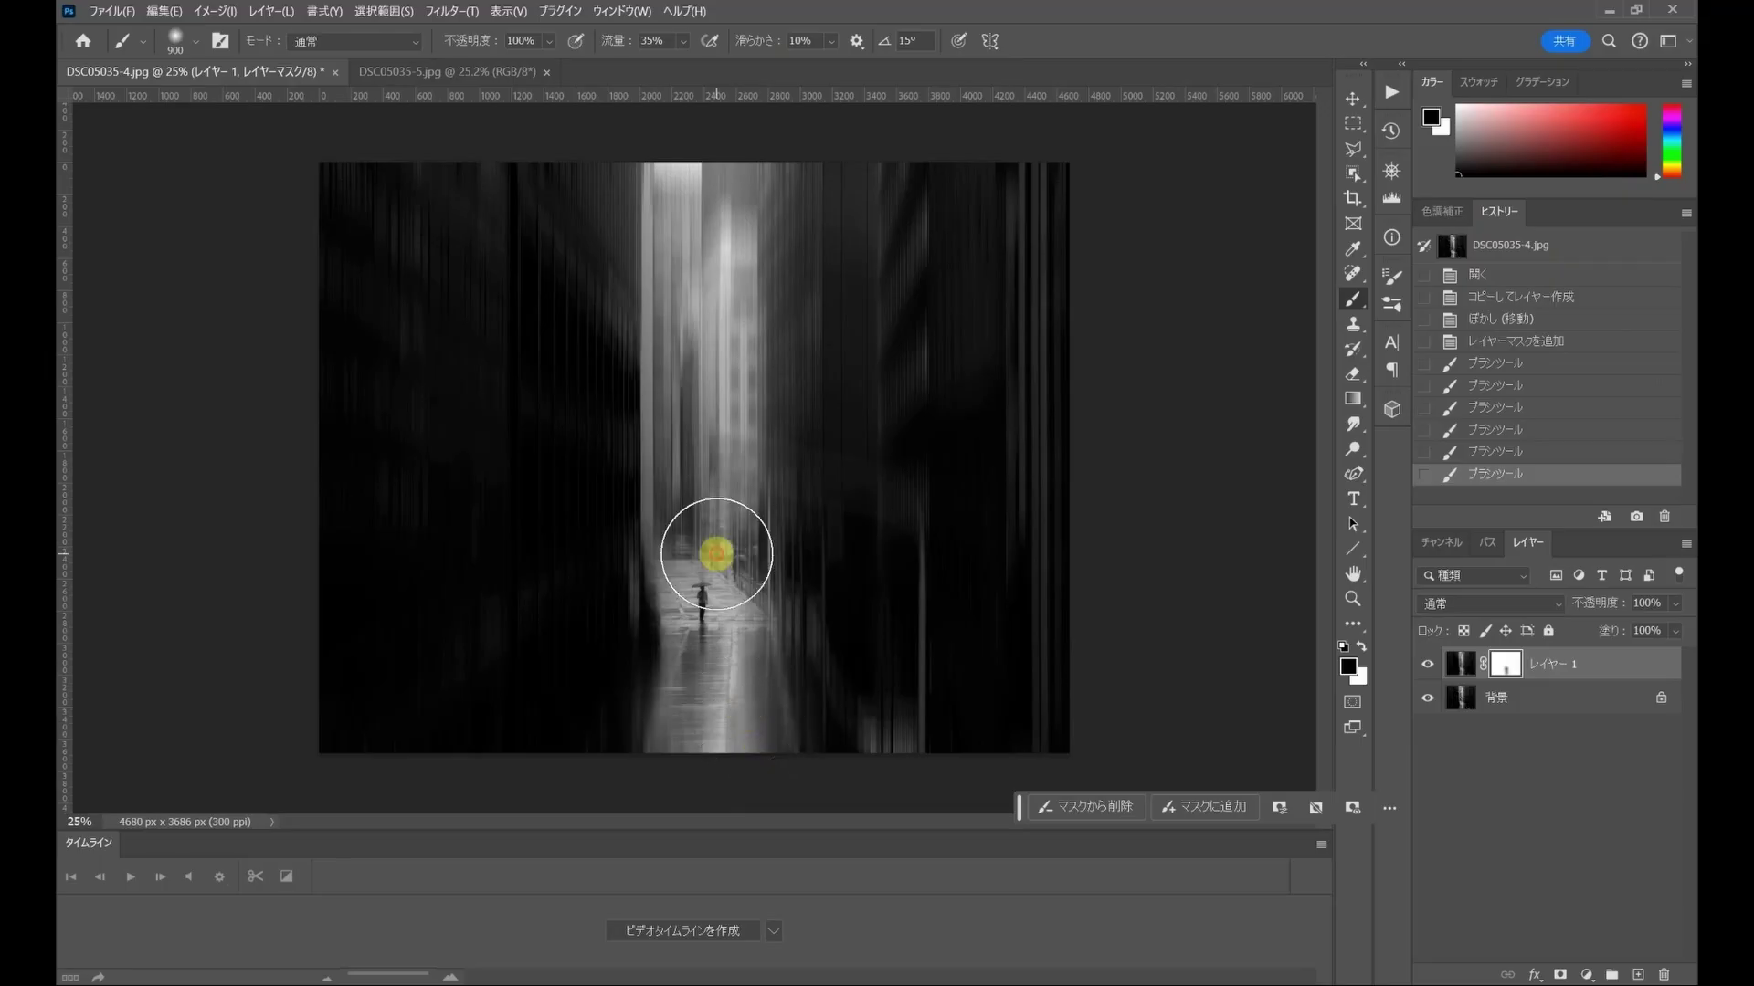
{"action": "mouse_move", "coordinate": [756, 737]}
{"action": "left_mouse_down"}
{"action": "mouse_move", "coordinate": [689, 430]}
{"action": "mouse_move", "coordinate": [693, 301]}
{"action": "left_mouse_up"}
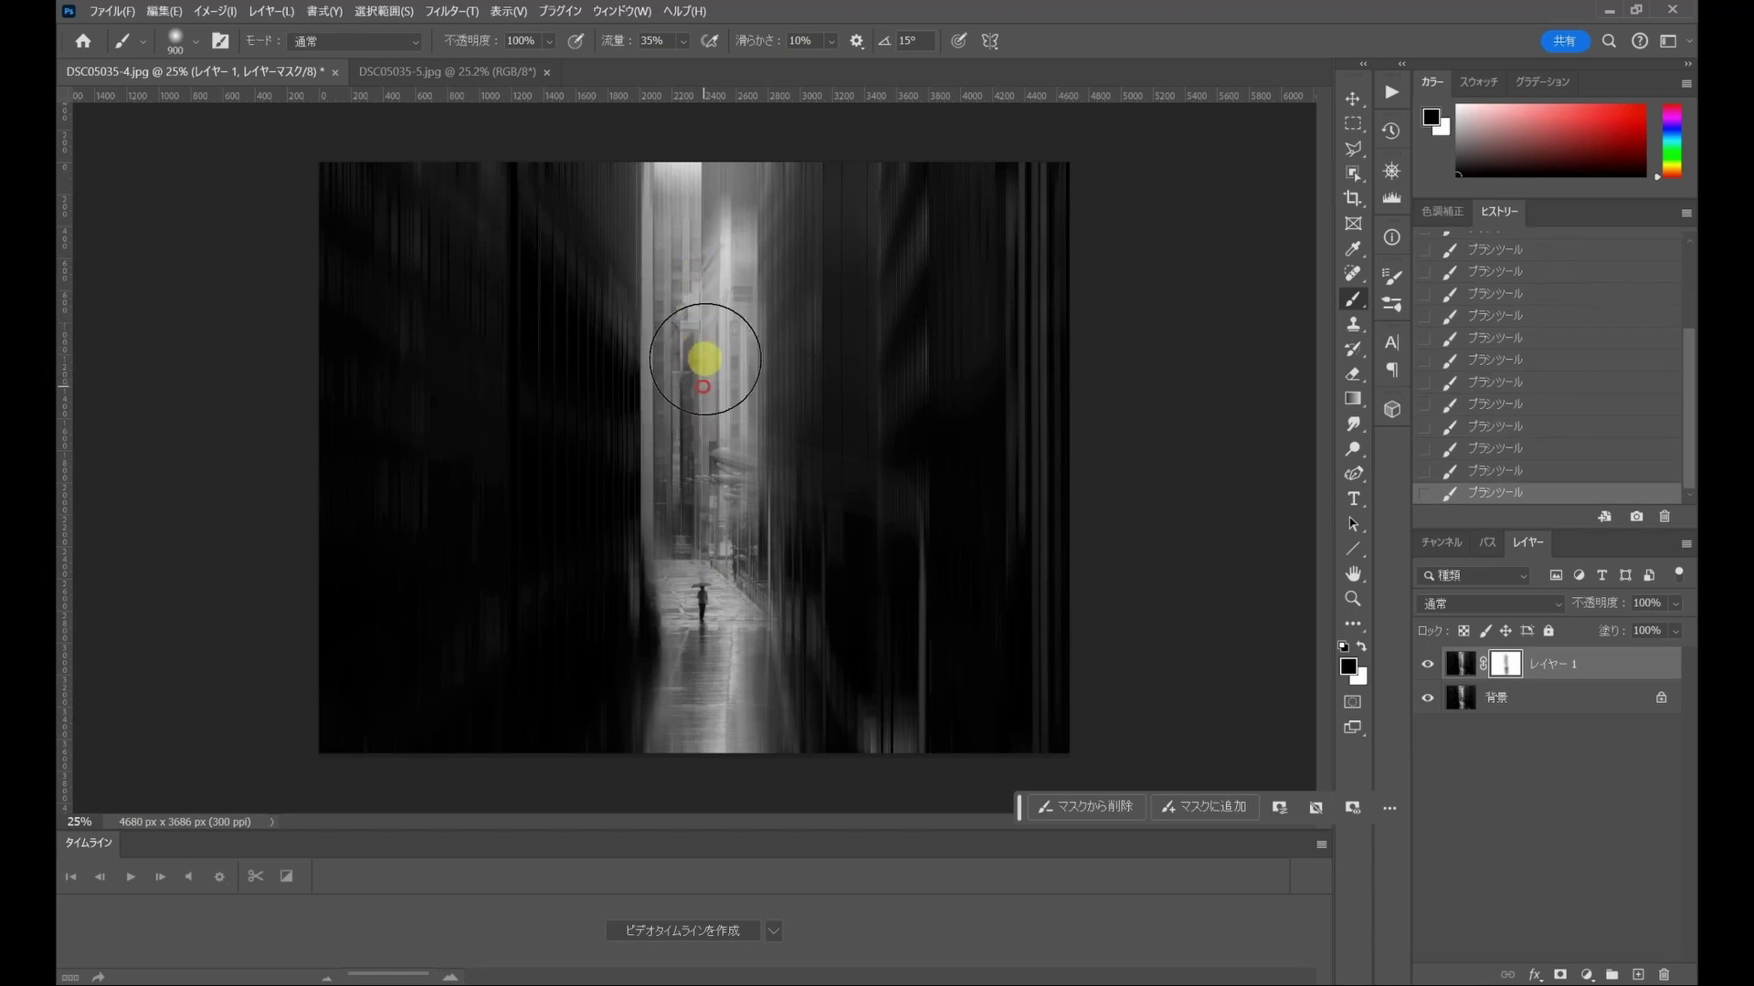
{"action": "mouse_move", "coordinate": [699, 494]}
{"action": "left_mouse_down"}
{"action": "mouse_move", "coordinate": [698, 588]}
{"action": "mouse_move", "coordinate": [861, 740]}
{"action": "mouse_move", "coordinate": [705, 694]}
{"action": "mouse_move", "coordinate": [685, 666]}
{"action": "mouse_move", "coordinate": [564, 744]}
{"action": "mouse_move", "coordinate": [685, 615]}
{"action": "mouse_move", "coordinate": [713, 497]}
{"action": "mouse_move", "coordinate": [791, 697]}
{"action": "mouse_move", "coordinate": [881, 736]}
{"action": "mouse_move", "coordinate": [794, 630]}
{"action": "mouse_move", "coordinate": [697, 599]}
{"action": "mouse_move", "coordinate": [902, 700]}
{"action": "mouse_move", "coordinate": [857, 748]}
{"action": "mouse_move", "coordinate": [615, 736]}
{"action": "mouse_move", "coordinate": [666, 626]}
{"action": "mouse_move", "coordinate": [701, 229]}
{"action": "mouse_move", "coordinate": [731, 614]}
{"action": "mouse_move", "coordinate": [721, 548]}
{"action": "mouse_move", "coordinate": [833, 757]}
{"action": "left_mouse_up"}
- Shrink the brush and paint on the mask to sharpen the street lamp arm
{"action": "key", "text": "bracketleft"}
{"action": "key", "text": "bracketleft"}
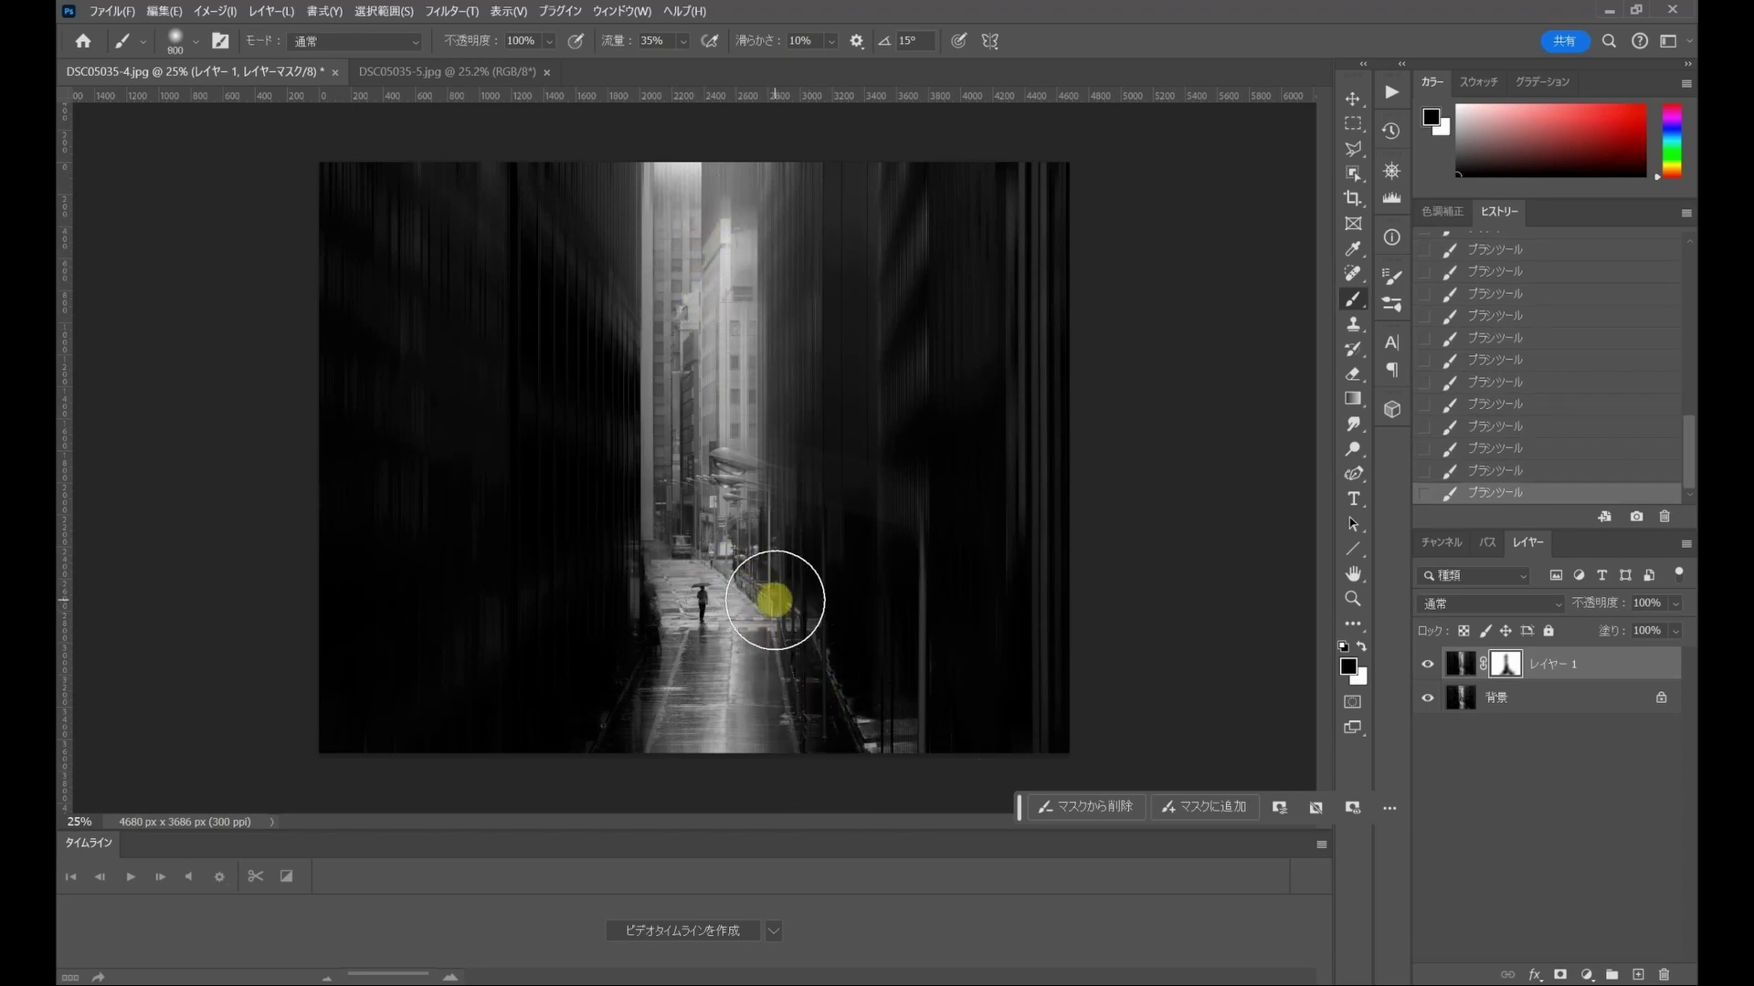
{"action": "key", "text": "bracketleft"}
{"action": "key", "text": "bracketleft"}
{"action": "scroll", "coordinate": [774, 600], "scroll_direction": "up", "scroll_amount": 2}
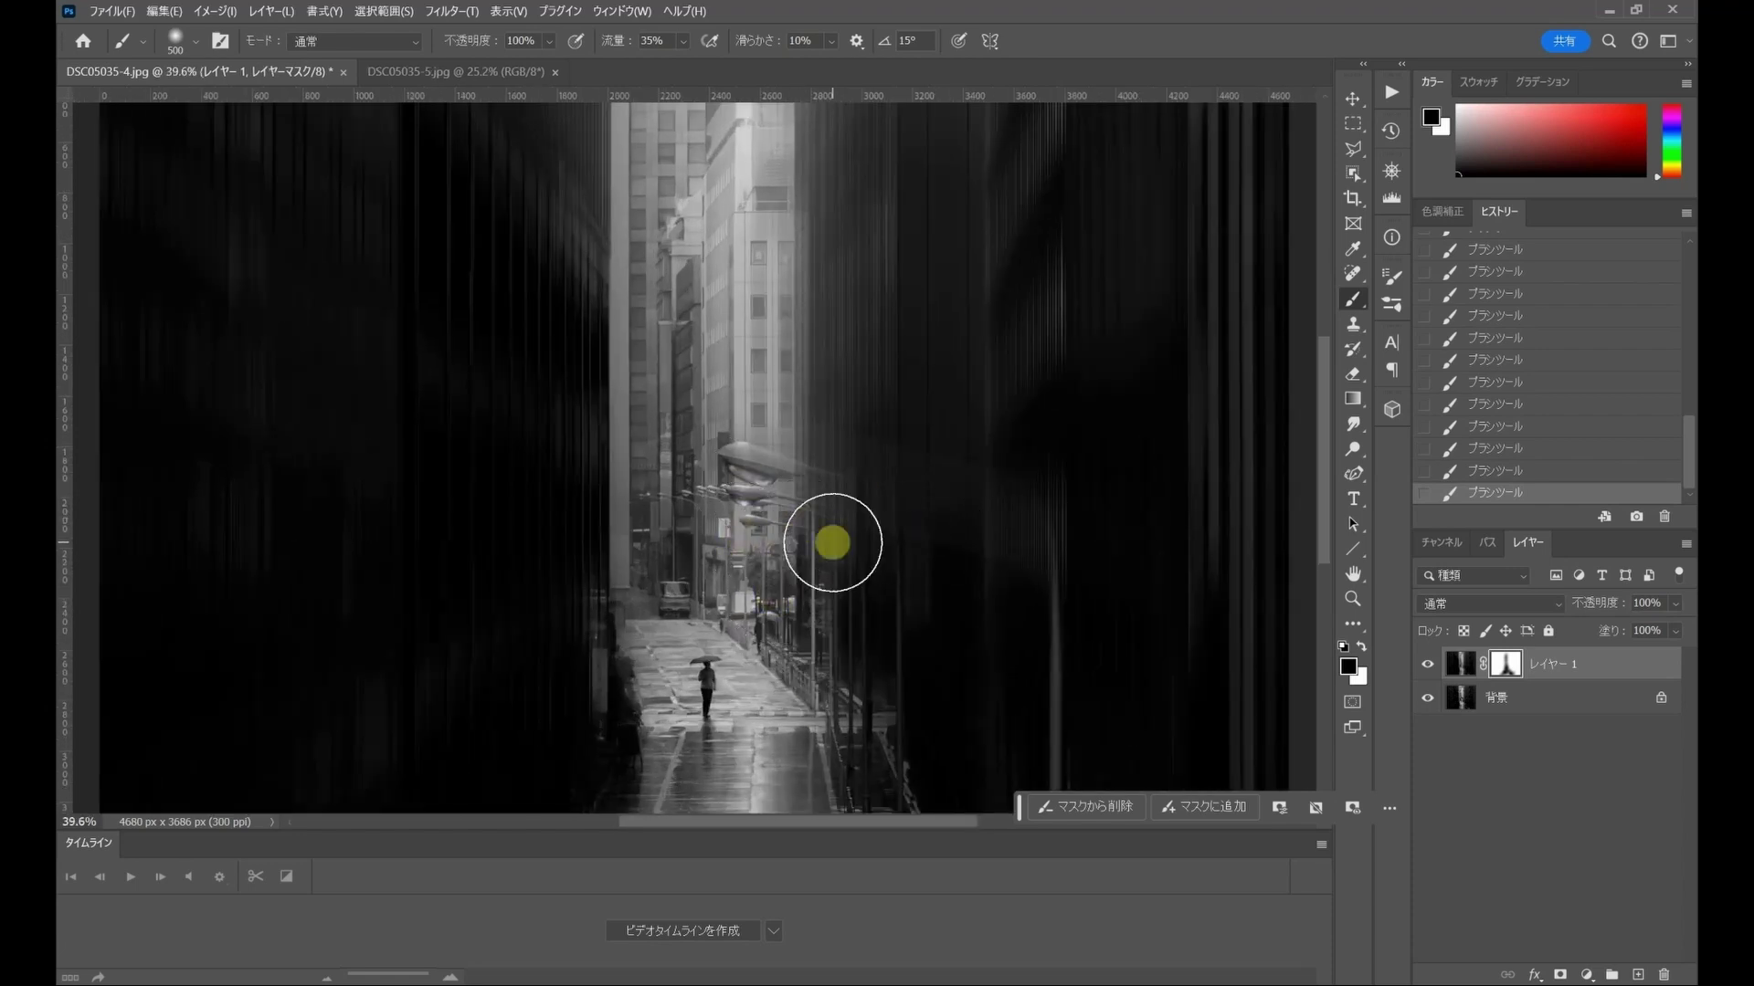
{"action": "key", "text": "bracketleft"}
{"action": "key", "text": "bracketleft"}
{"action": "key", "text": "bracketleft"}
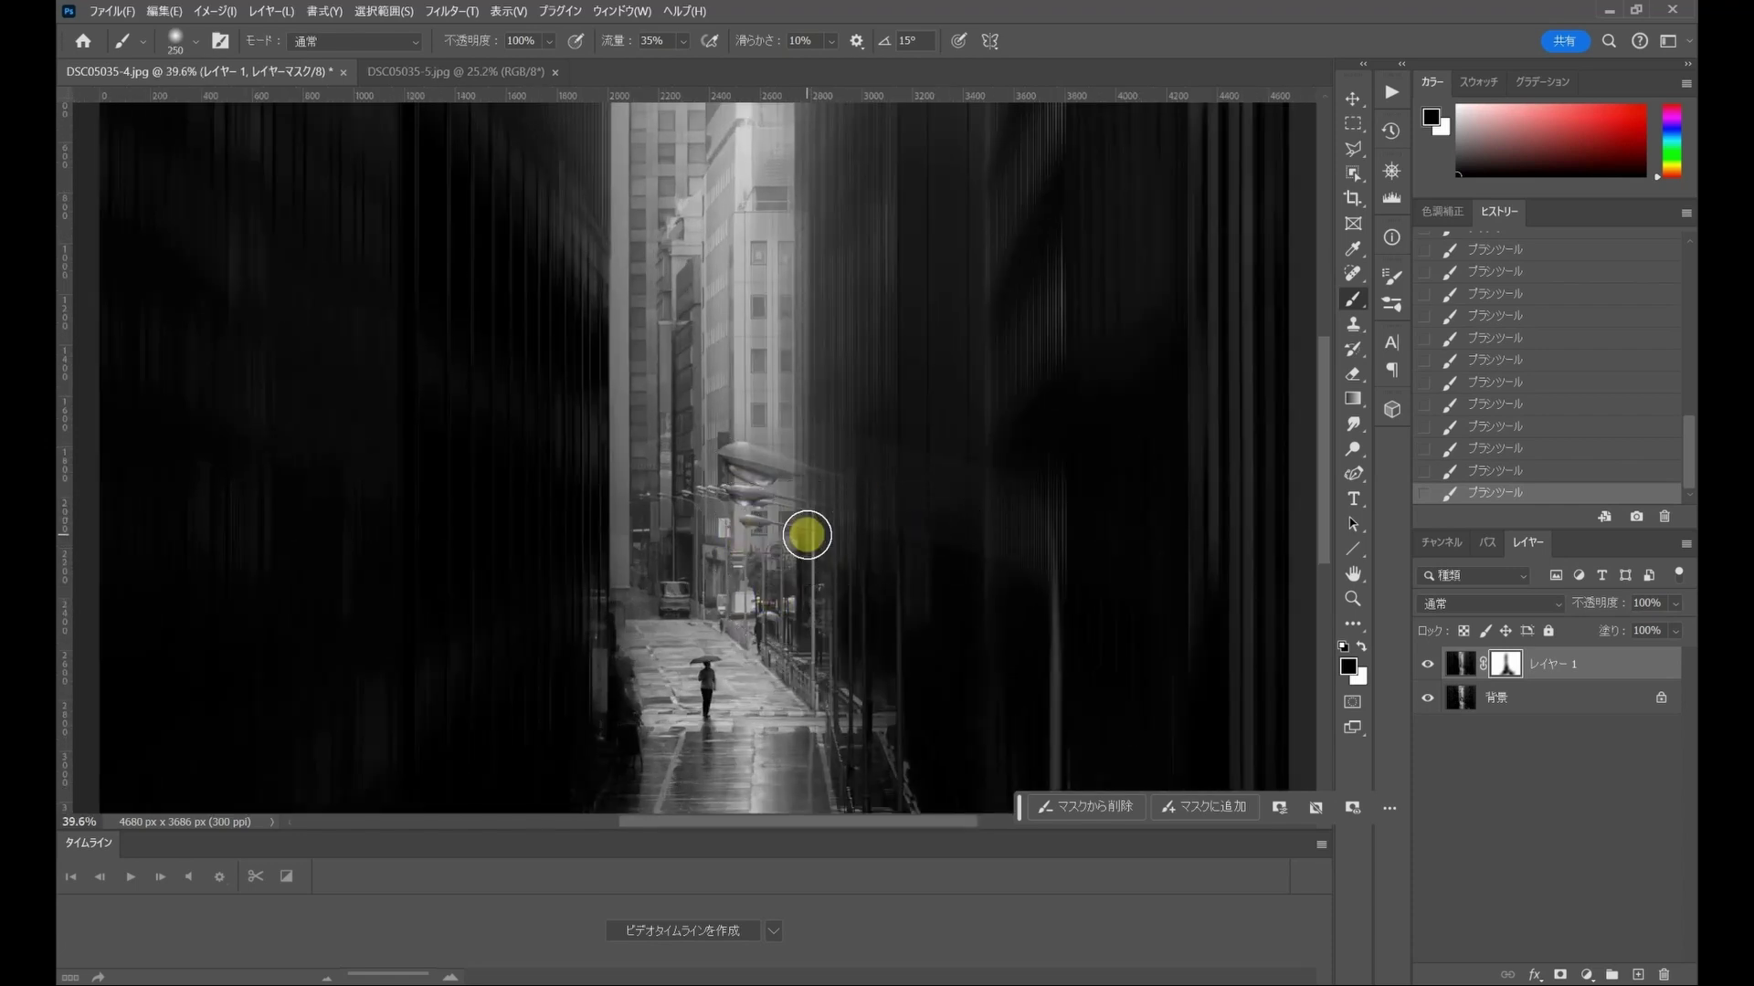
{"action": "mouse_move", "coordinate": [760, 470]}
{"action": "left_mouse_down"}
{"action": "mouse_move", "coordinate": [964, 511]}
{"action": "mouse_move", "coordinate": [1046, 781]}
{"action": "left_mouse_up"}
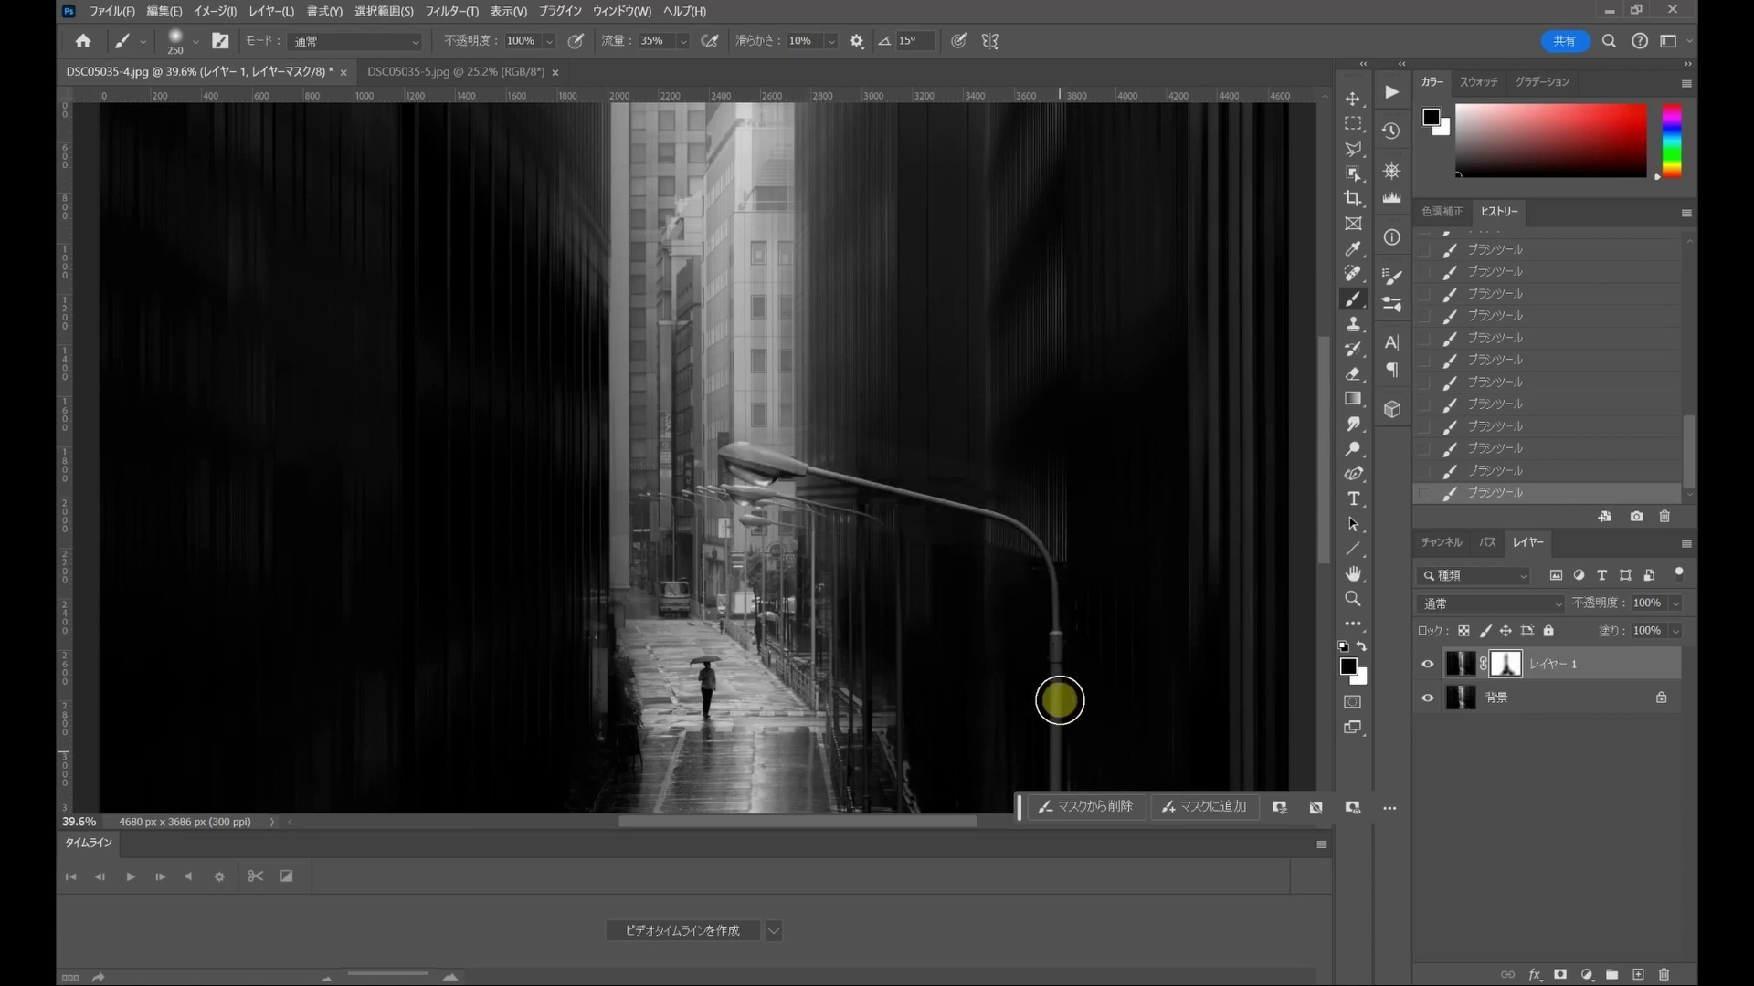
- Zoom out, enlarge the brush, and sharpen the area beneath the lamp and bottom left
{"action": "key", "text": "ctrl+minus"}
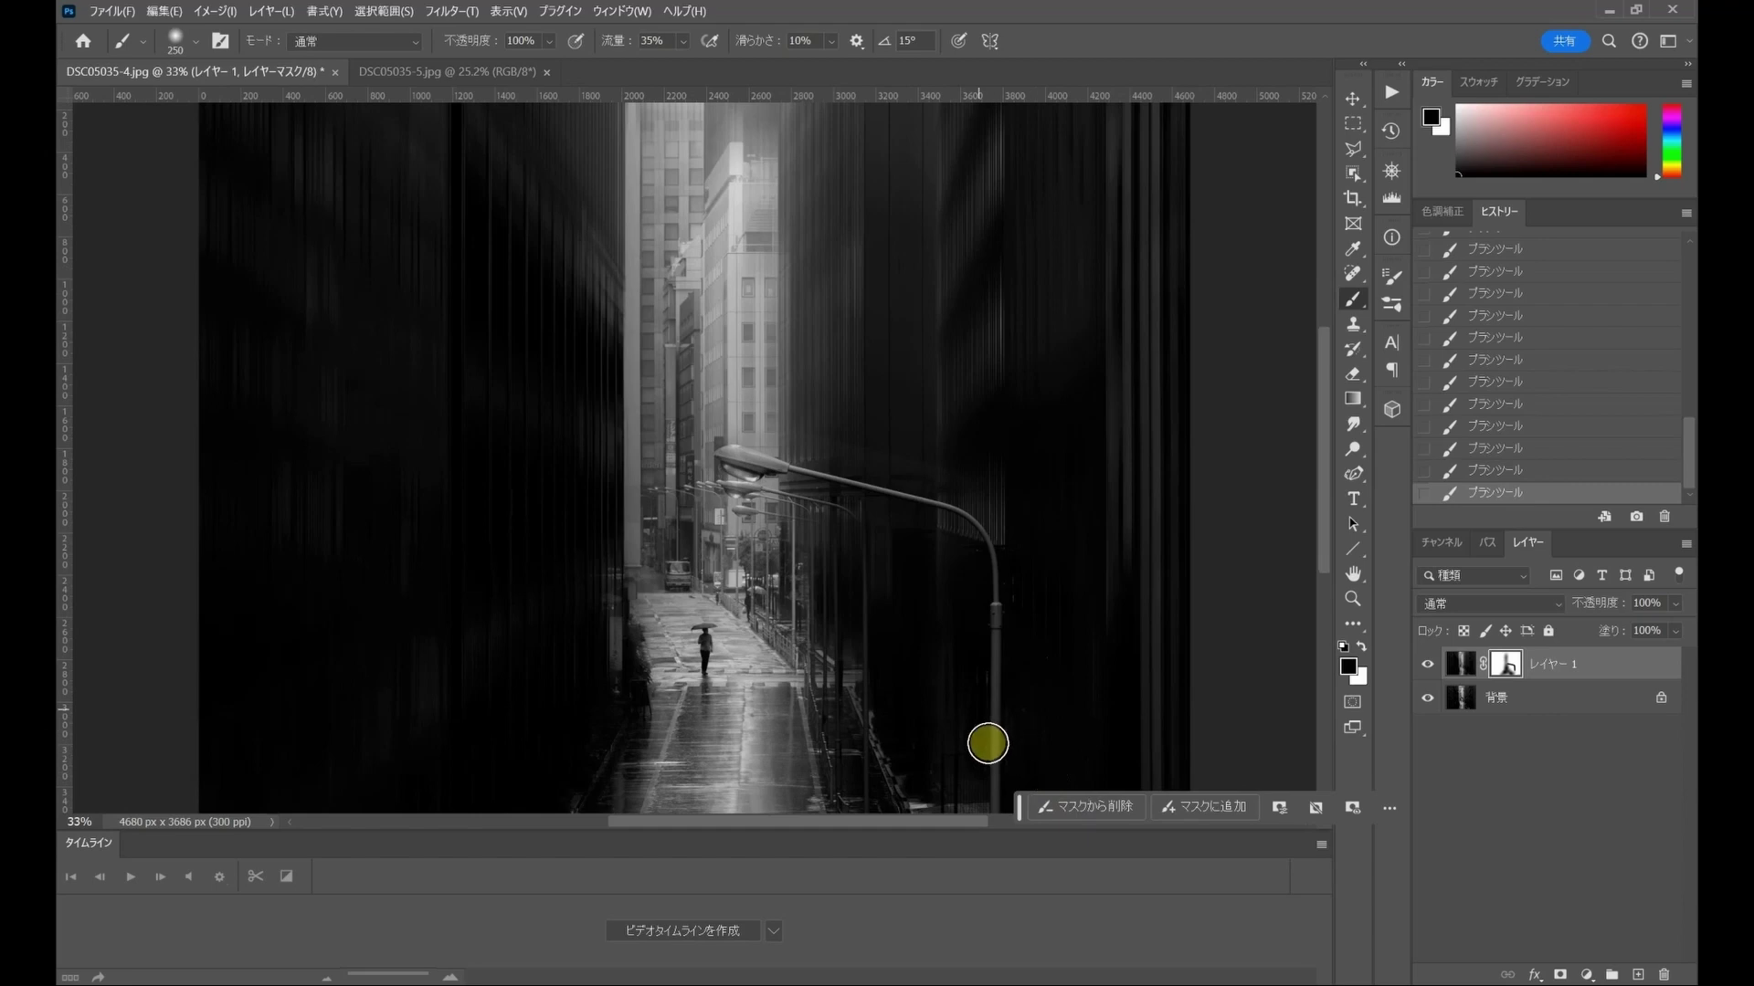
{"action": "key", "text": "bracketright"}
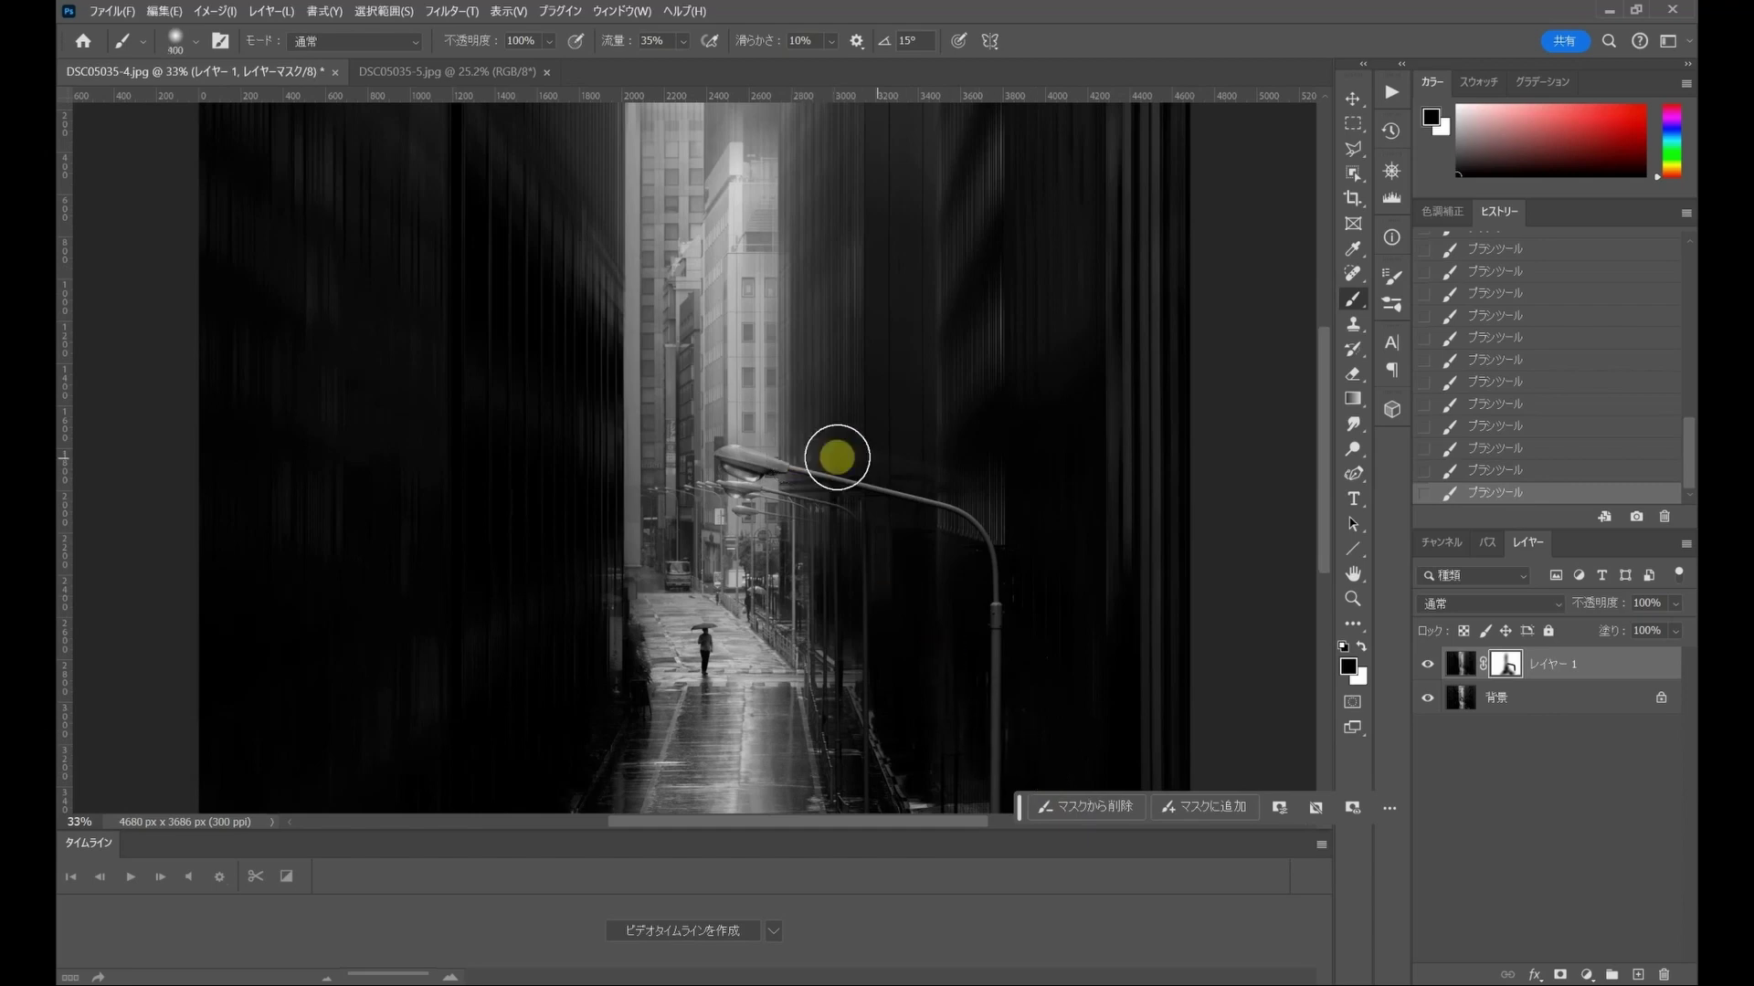
{"action": "key", "text": "bracketright"}
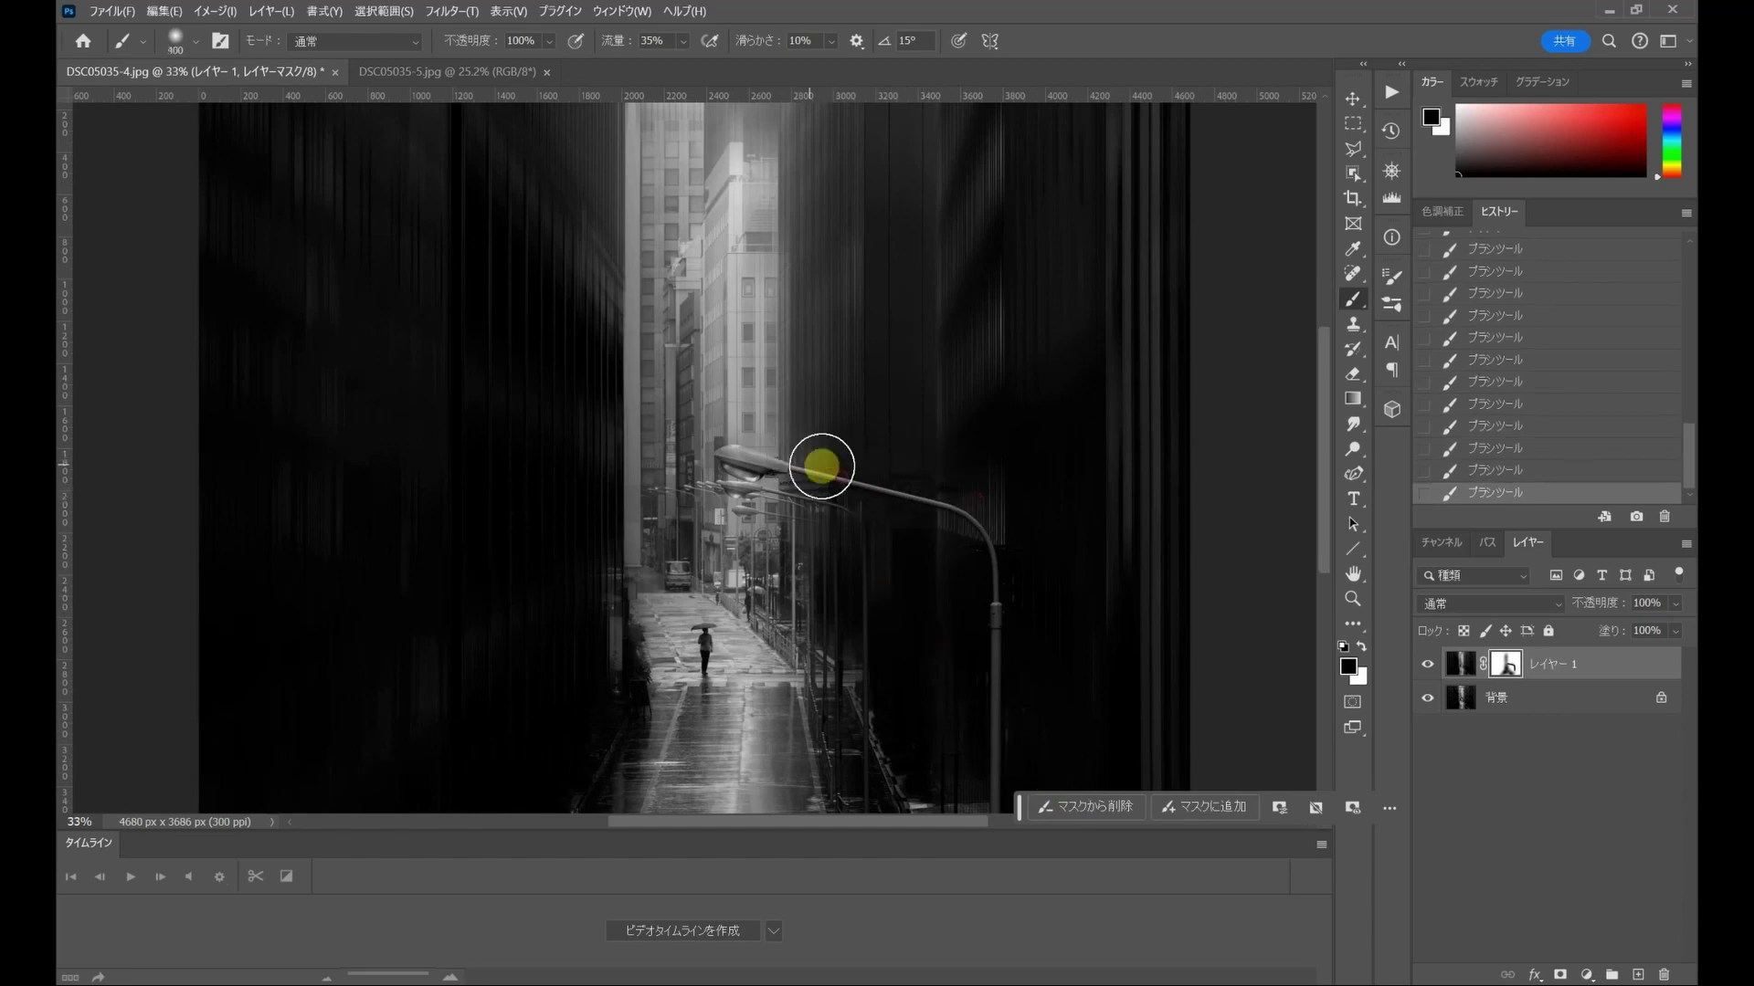
{"action": "left_click_drag", "start_coordinate": [849, 552], "coordinate": [874, 593]}
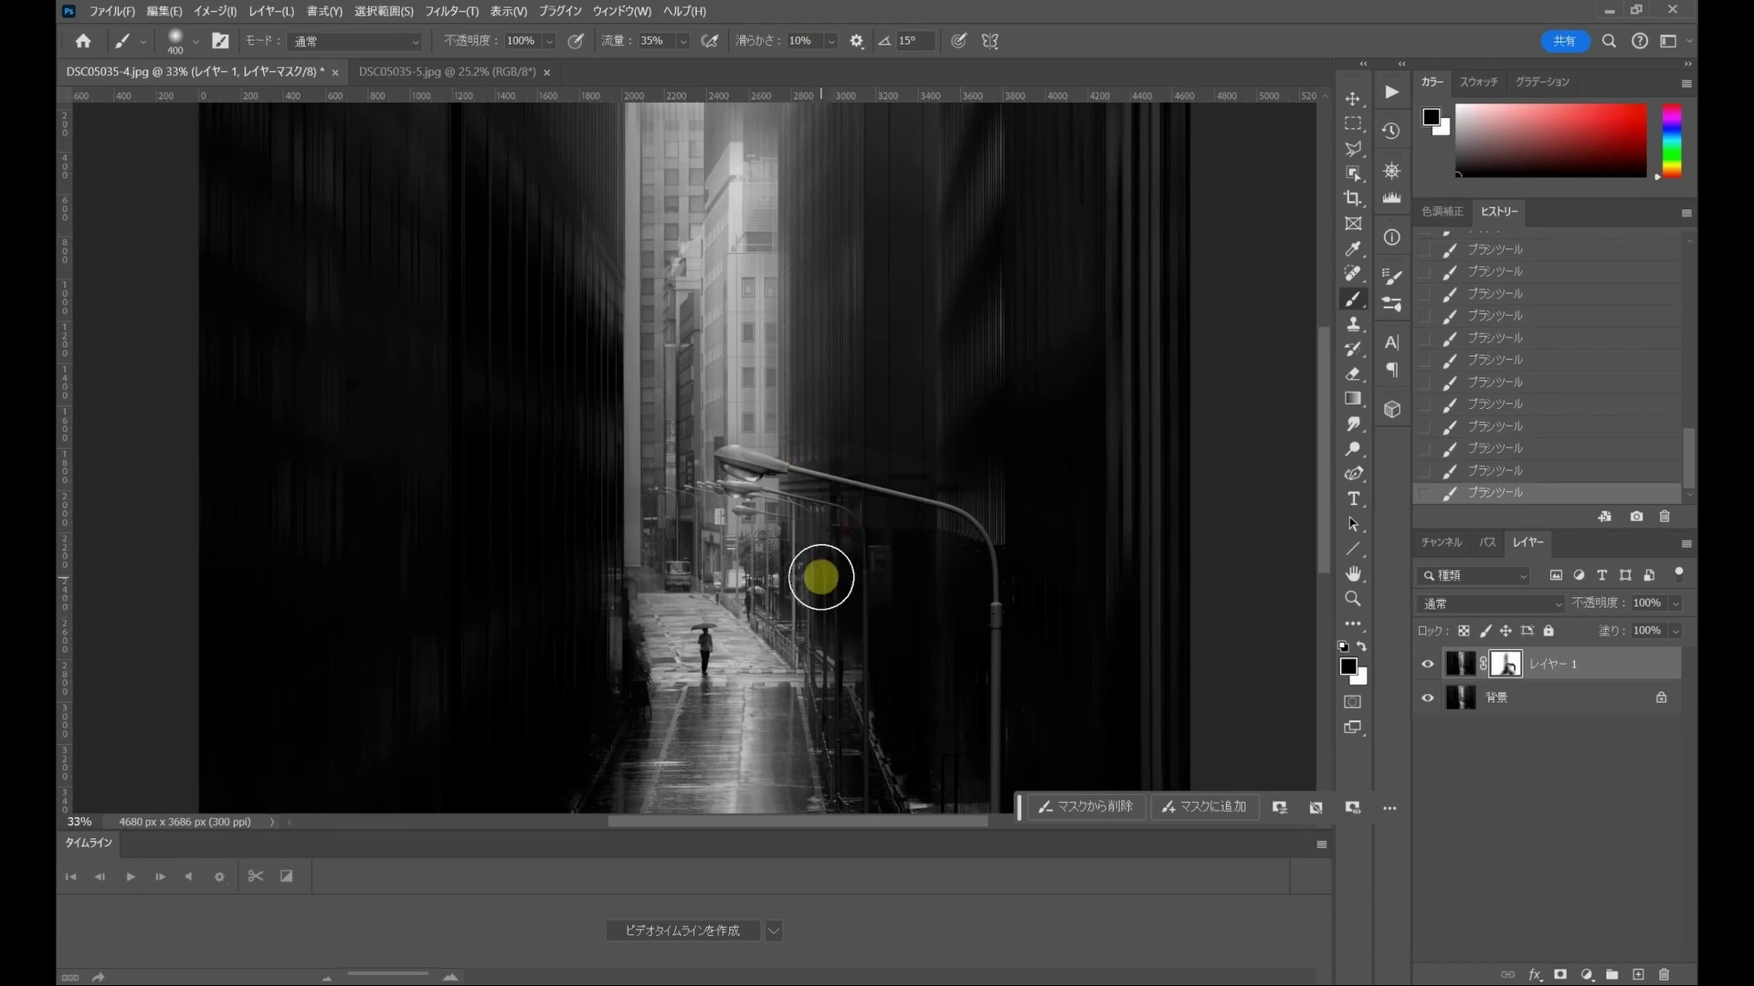
{"action": "key", "text": "ctrl+minus"}
{"action": "key", "text": "bracketright"}
{"action": "key", "text": "bracketright"}
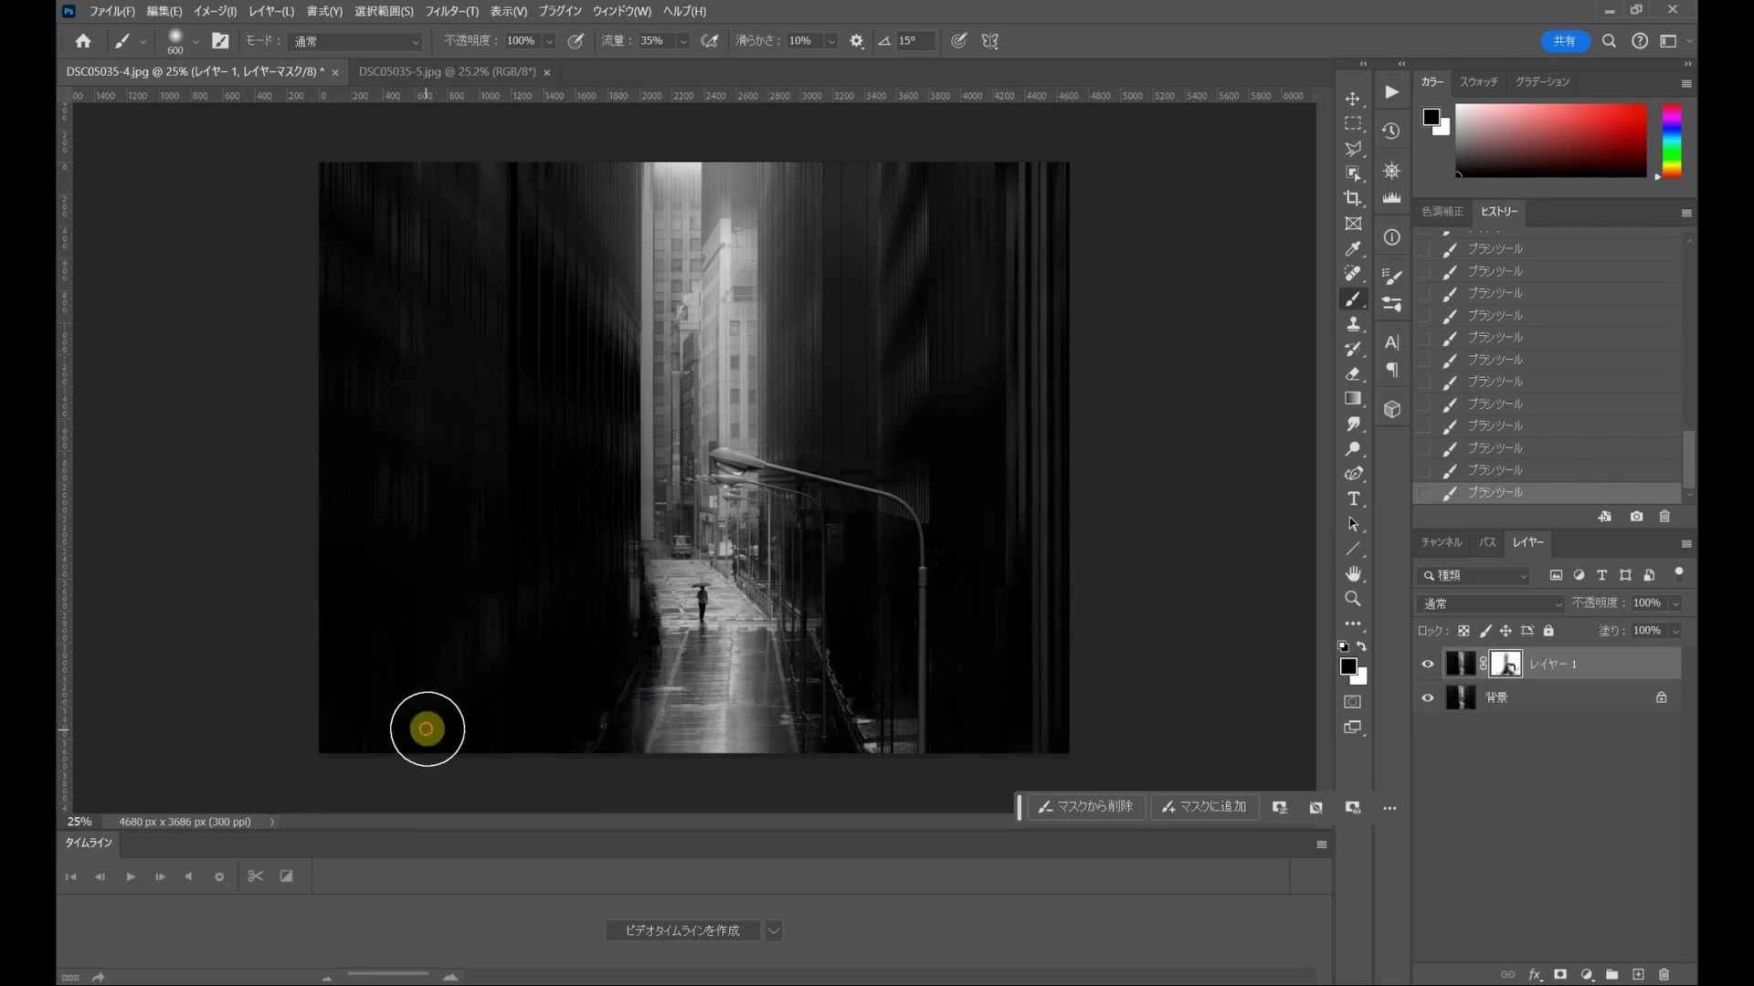
{"action": "mouse_move", "coordinate": [641, 623]}
{"action": "left_mouse_down"}
{"action": "mouse_move", "coordinate": [614, 737]}
{"action": "mouse_move", "coordinate": [716, 328]}
{"action": "mouse_move", "coordinate": [728, 646]}
{"action": "mouse_move", "coordinate": [707, 569]}
{"action": "left_mouse_up"}
{"action": "scroll", "coordinate": [707, 569], "scroll_direction": "down", "scroll_amount": 1}
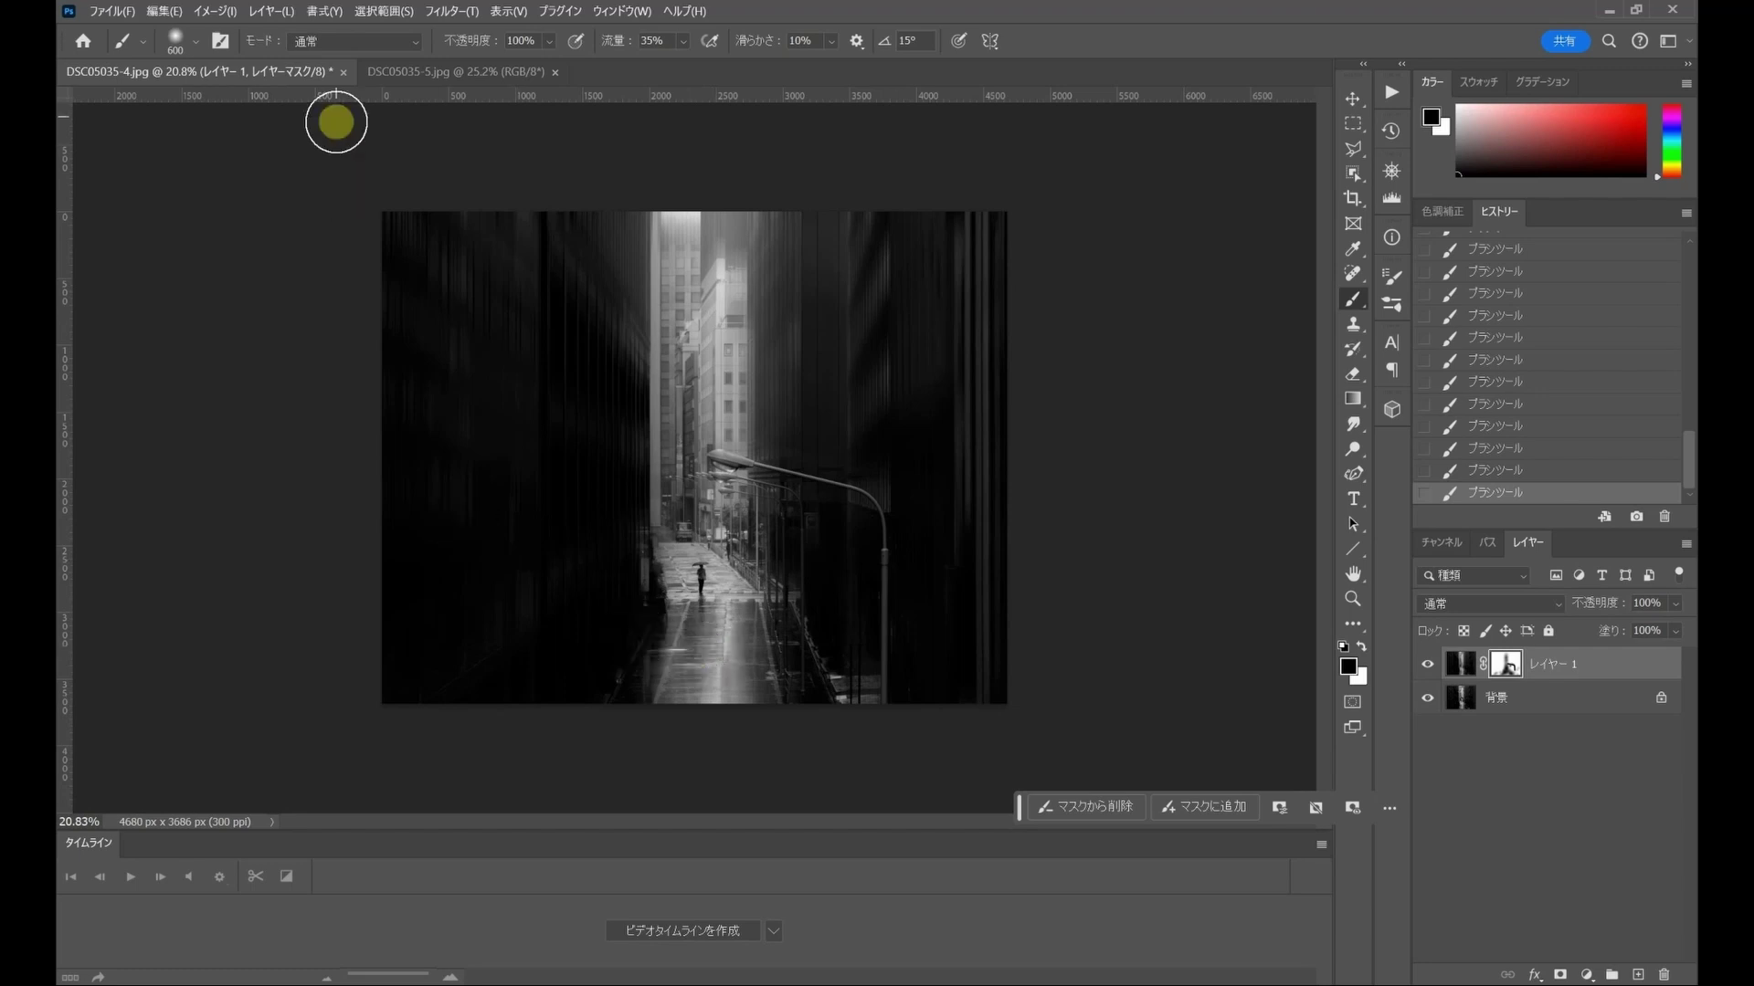
- Add a Curves adjustment layer with a single shadow point at 28/31
{"action": "left_click", "coordinate": [278, 12]}
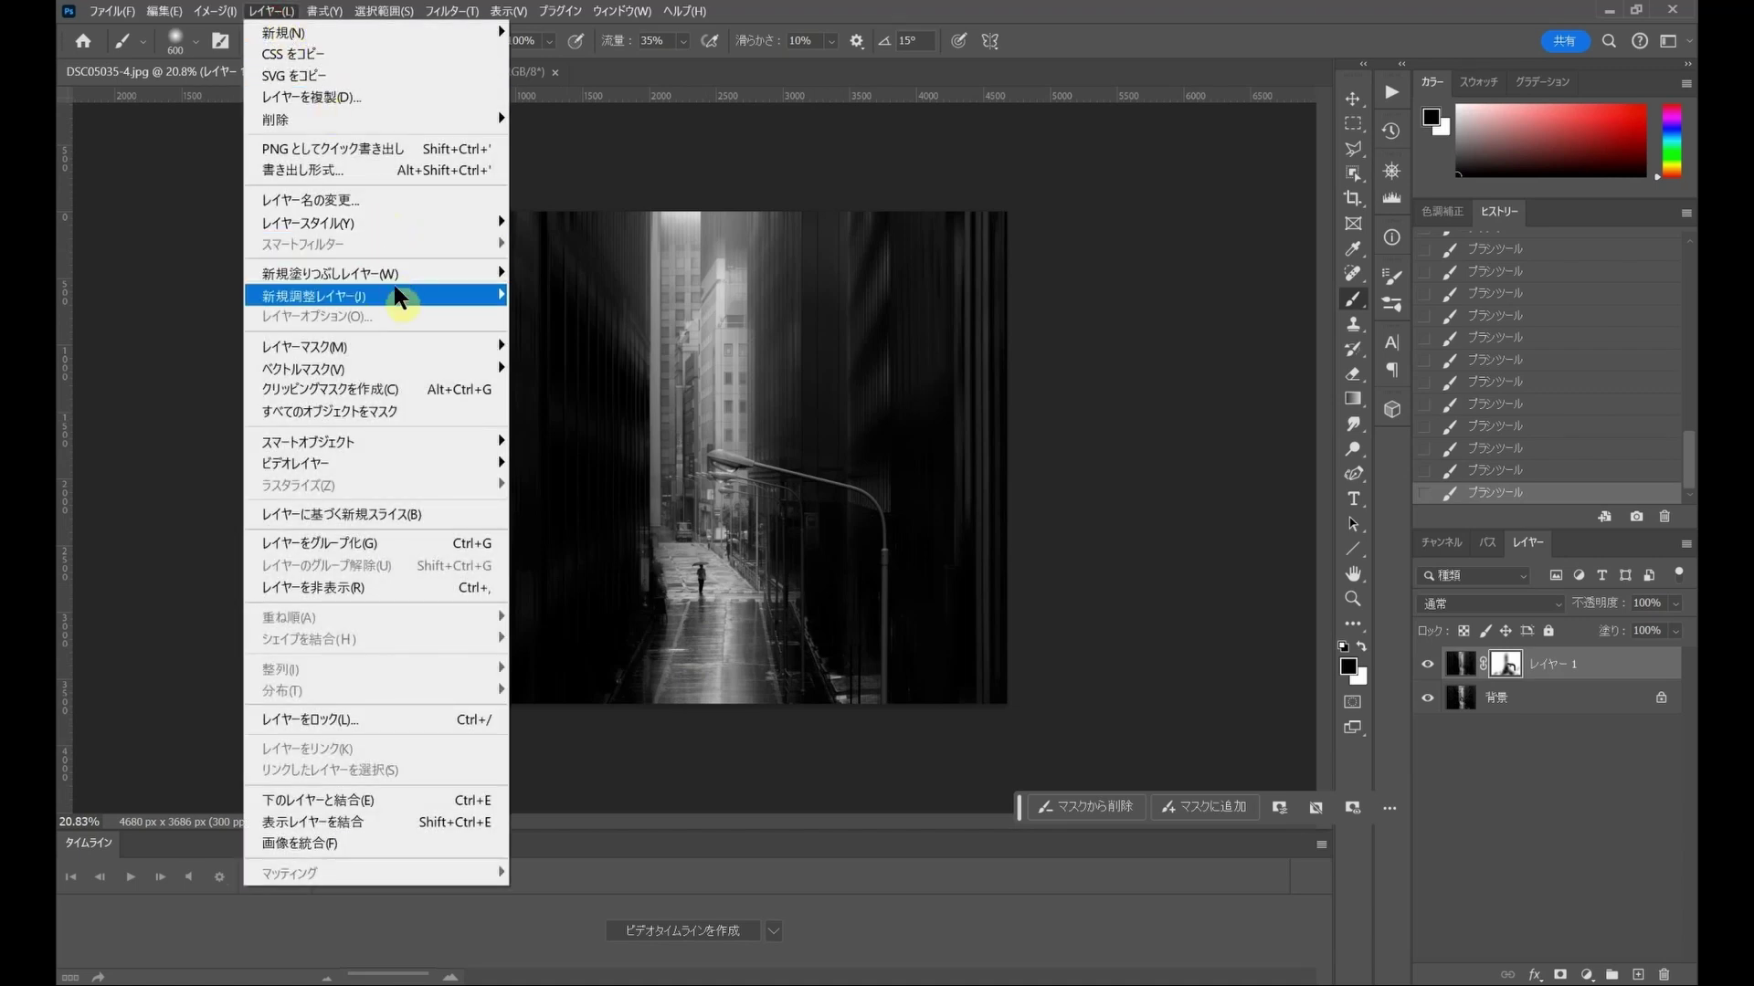
{"action": "mouse_move", "coordinate": [314, 294]}
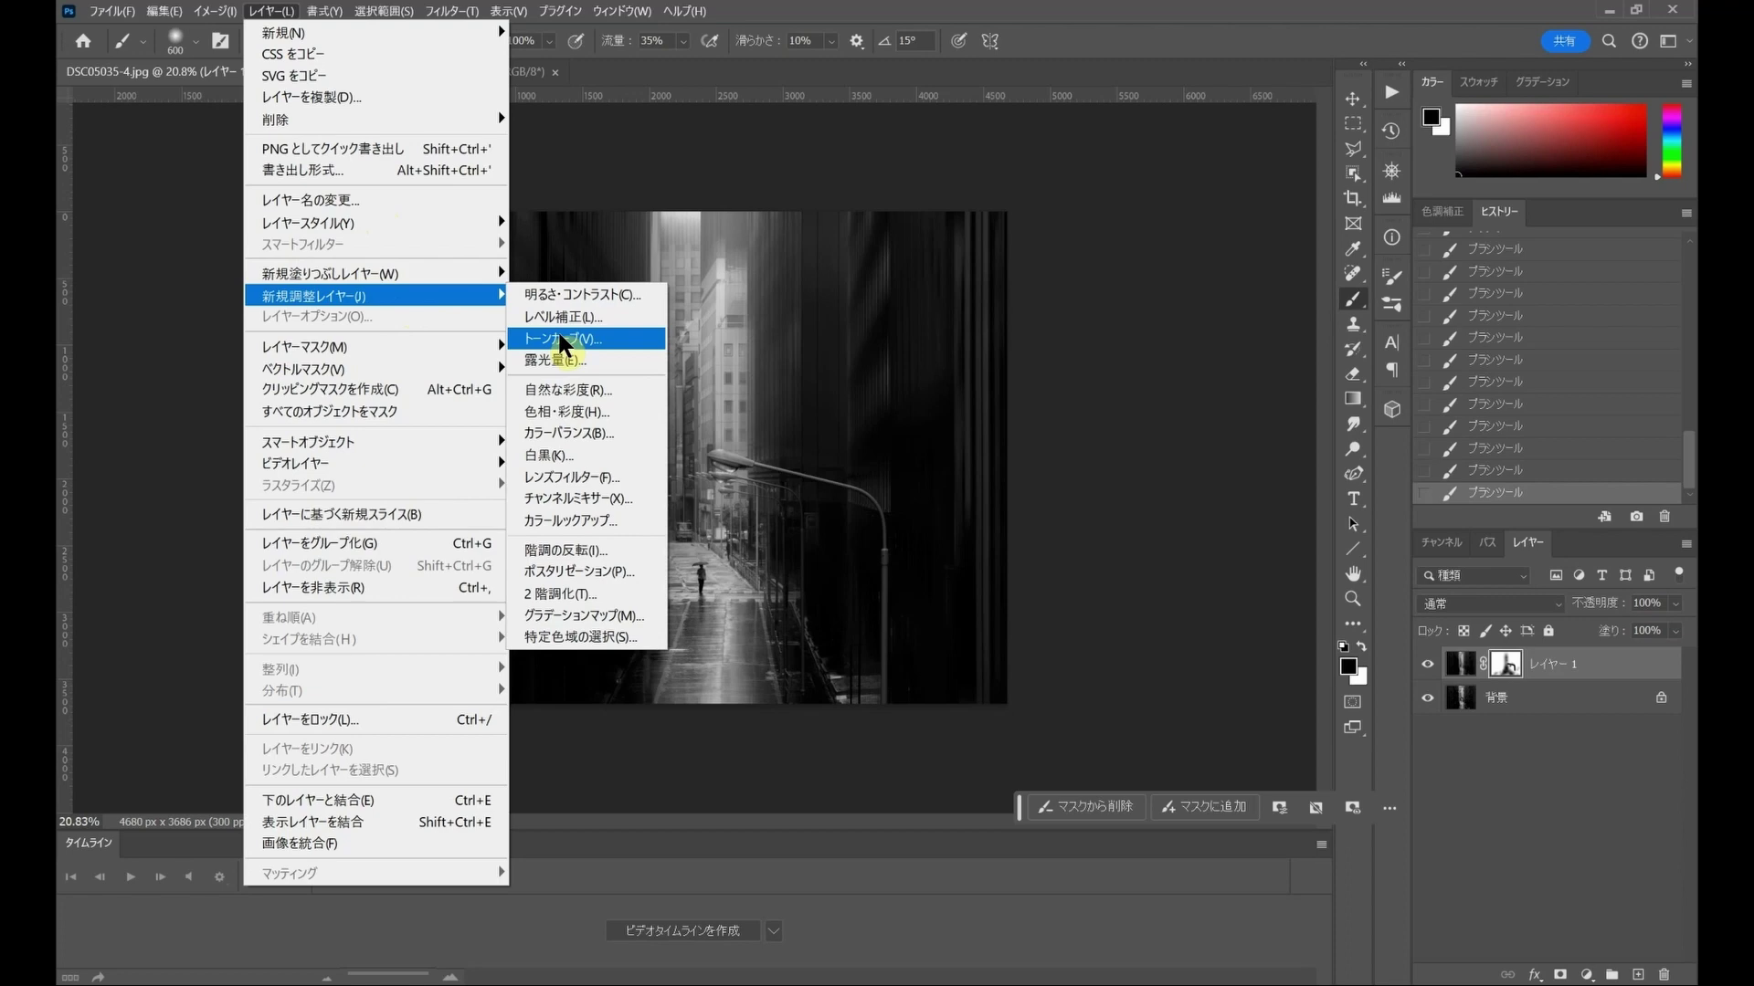
{"action": "left_click", "coordinate": [561, 339]}
{"action": "left_click", "coordinate": [1113, 301]}
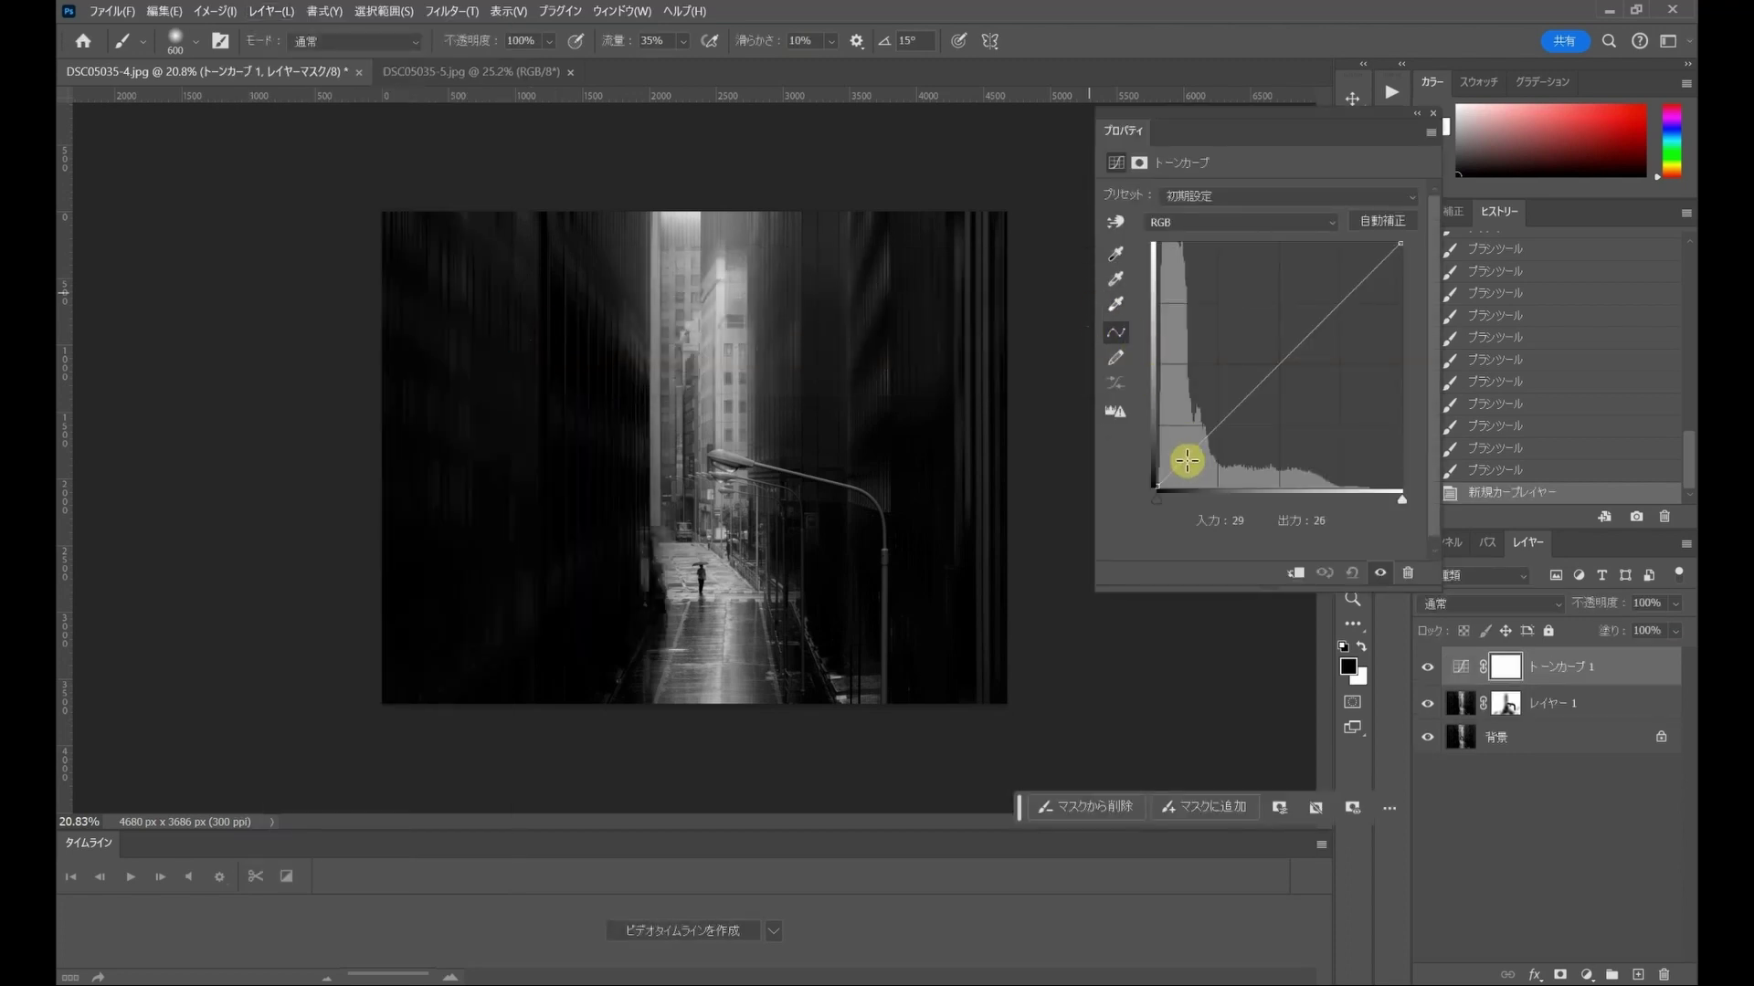
{"action": "left_click", "coordinate": [1185, 457]}
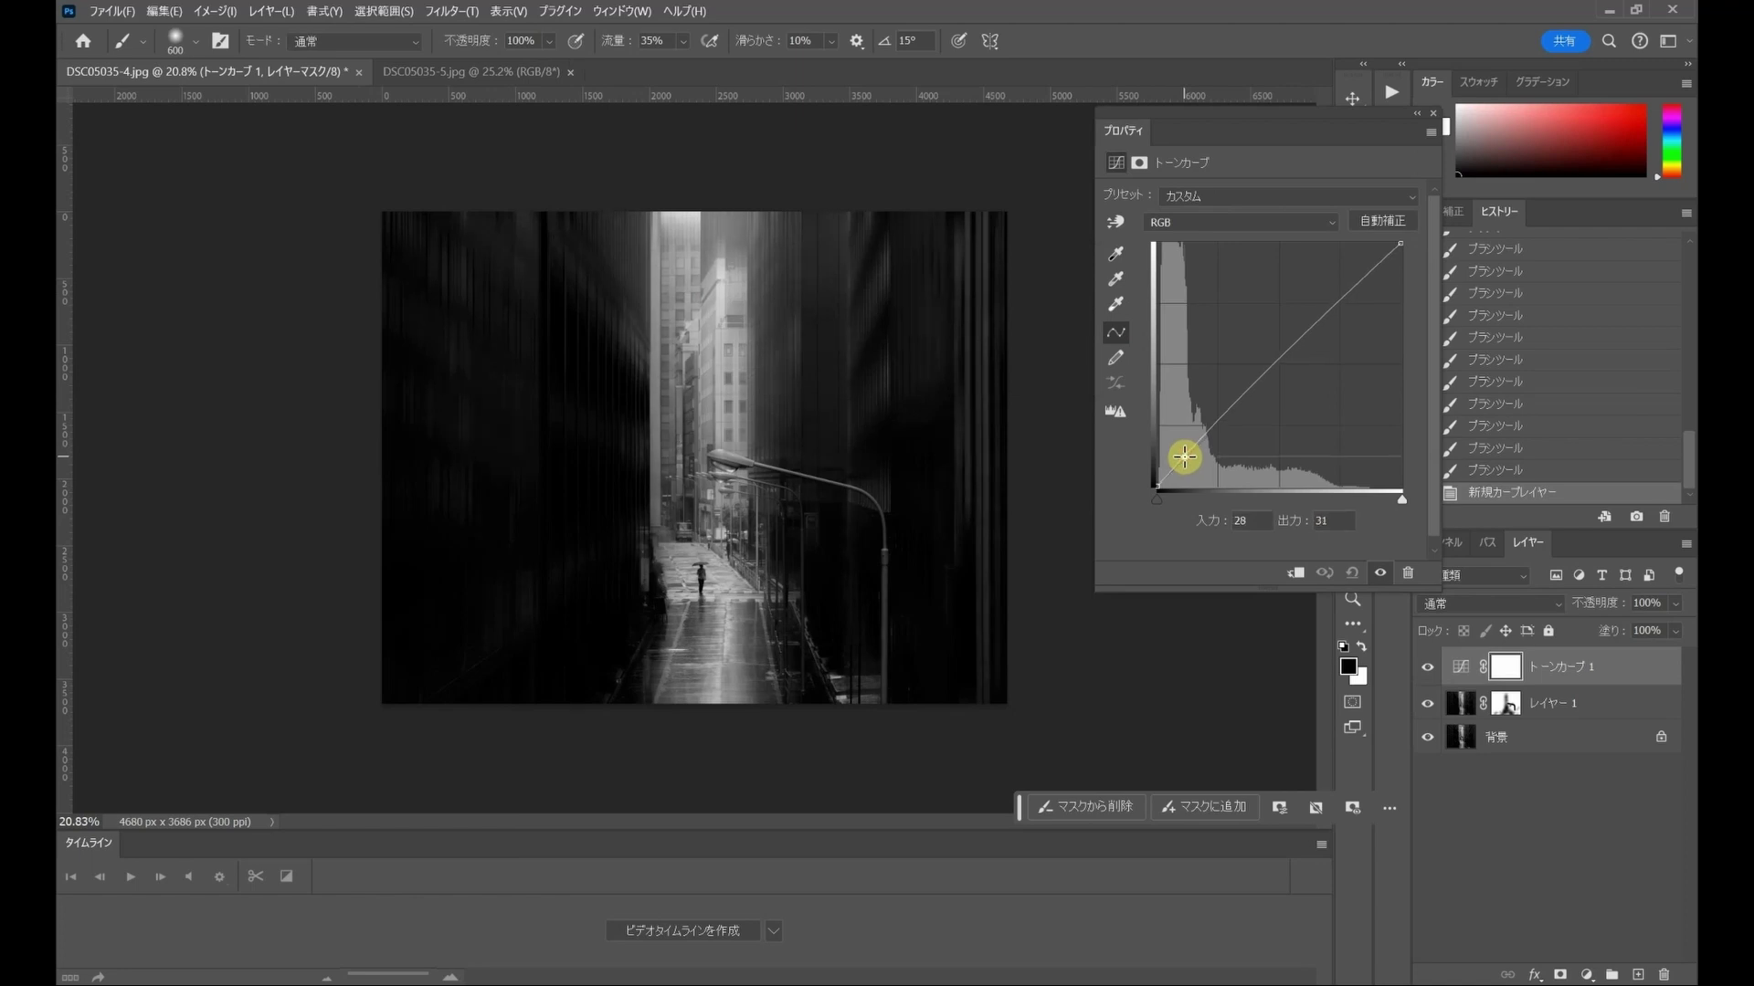
{"action": "left_click", "coordinate": [1257, 517]}
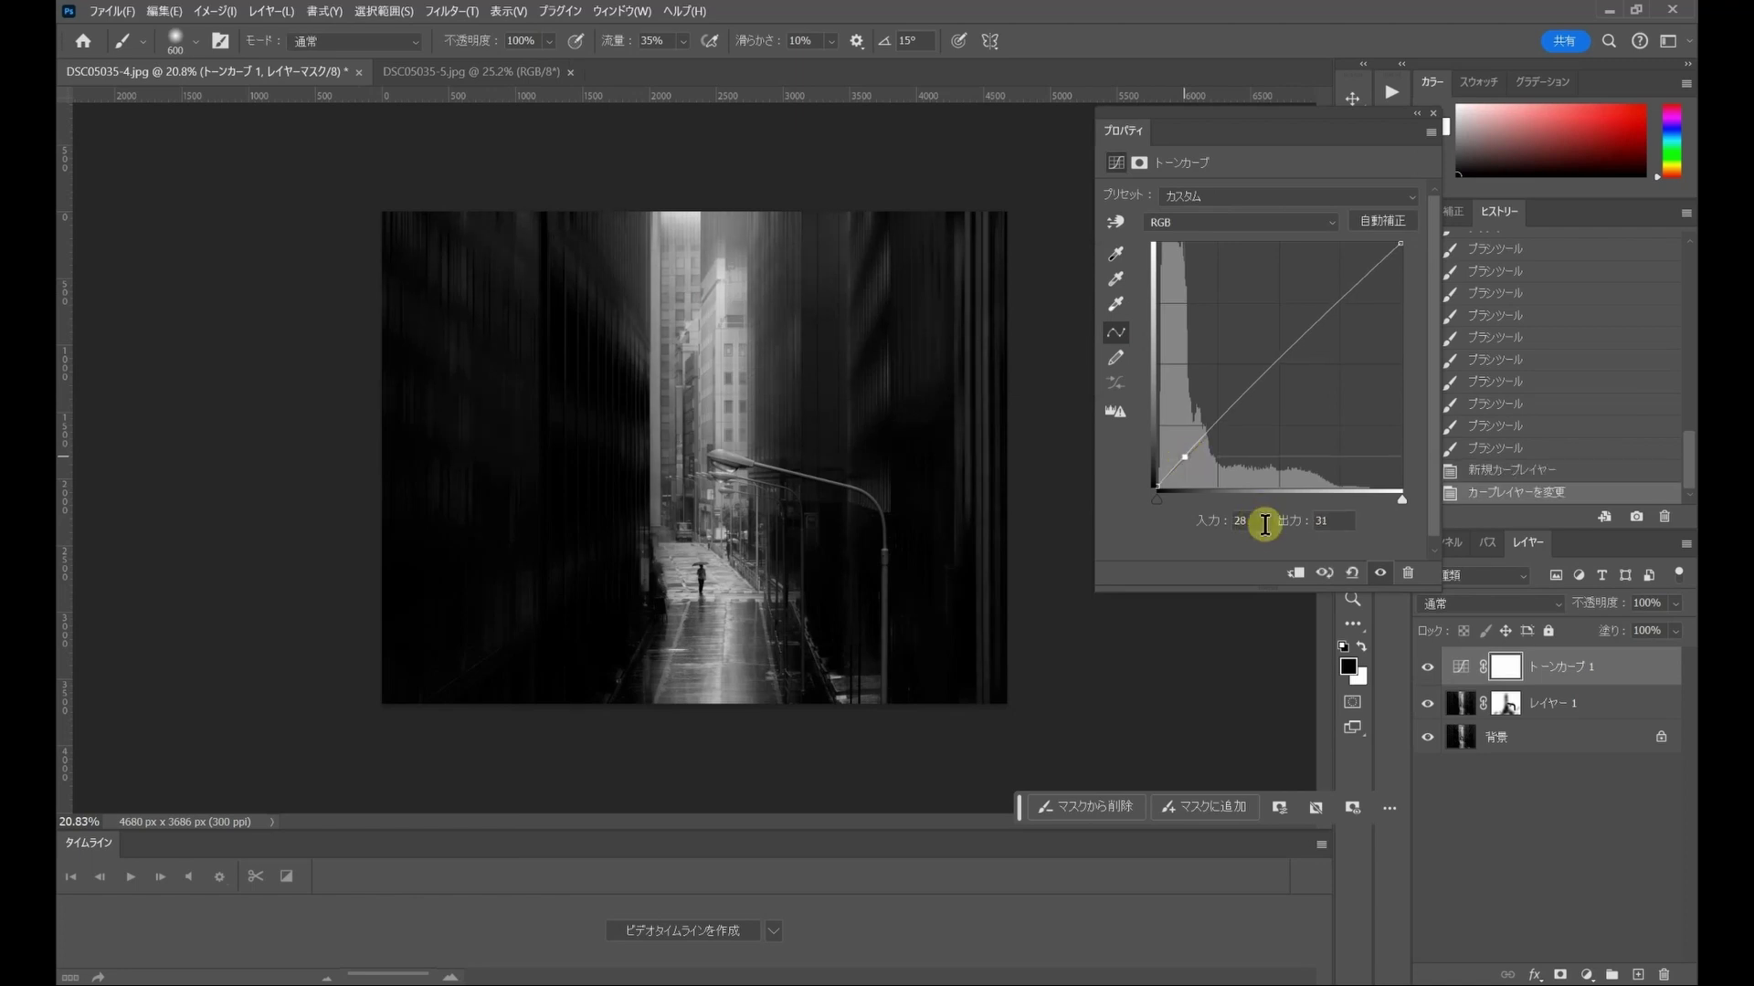
{"action": "left_click", "coordinate": [1433, 118]}
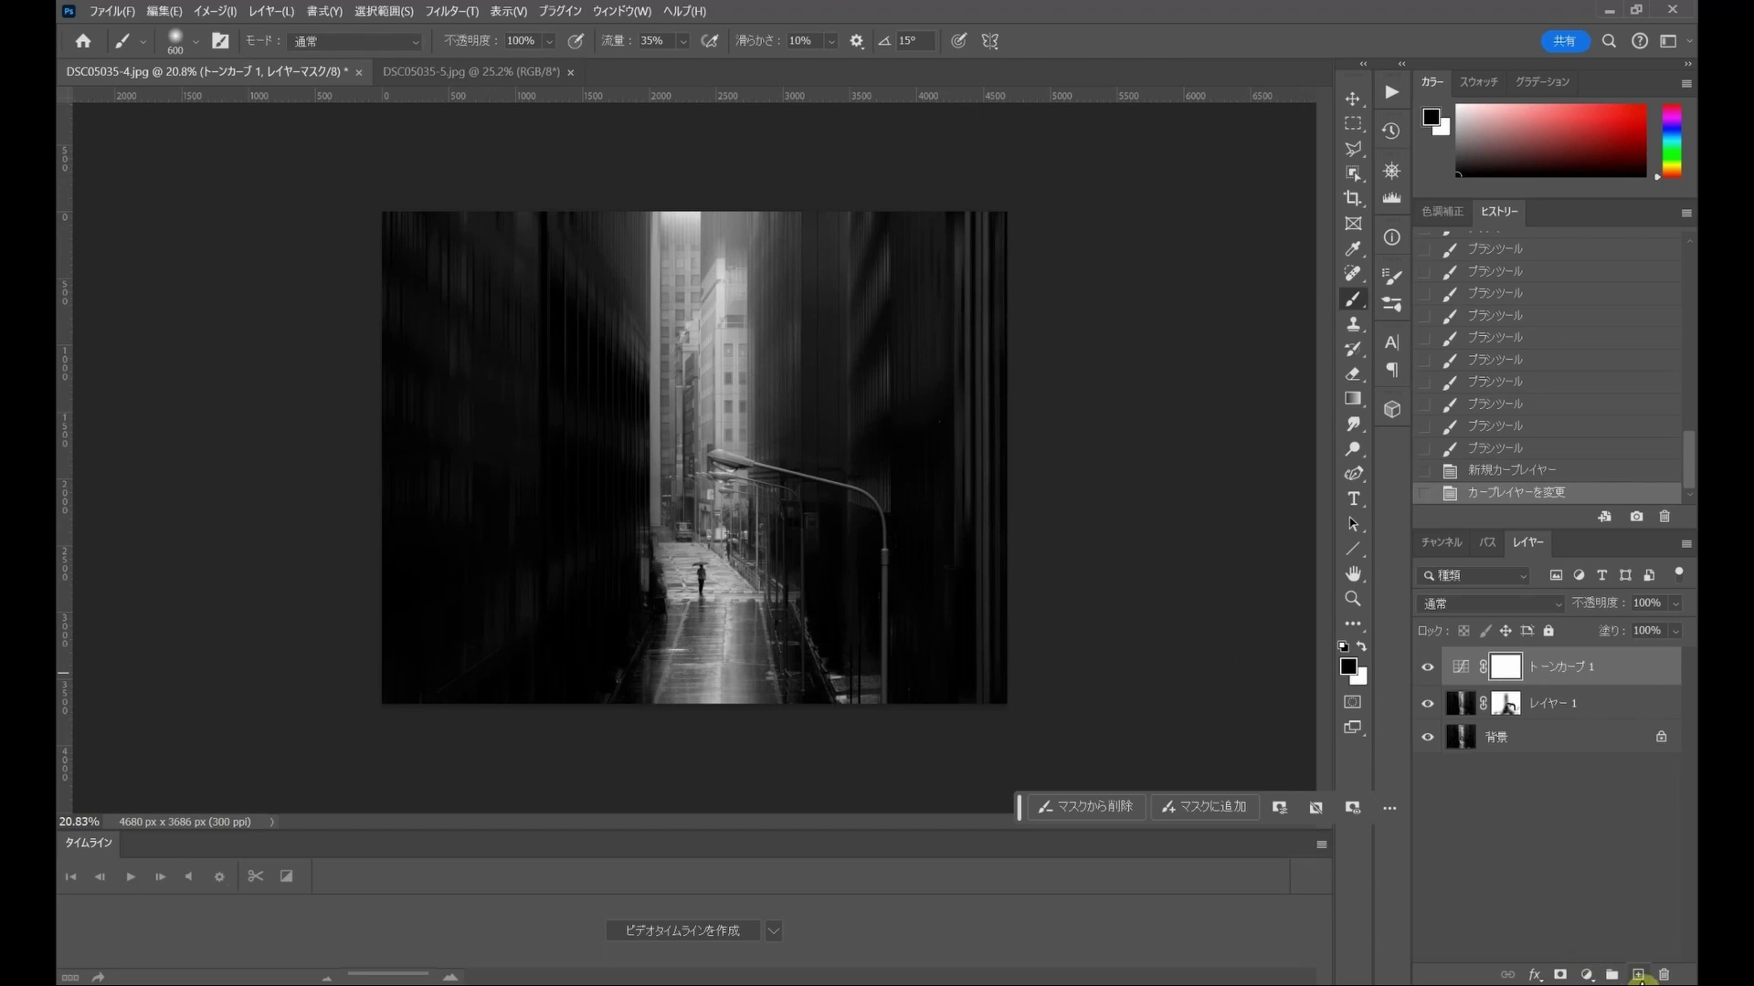
- On a new top layer, paint a soft white glow with a larger brush across the street's top
{"action": "left_click", "coordinate": [1638, 974]}
{"action": "key", "text": "x"}
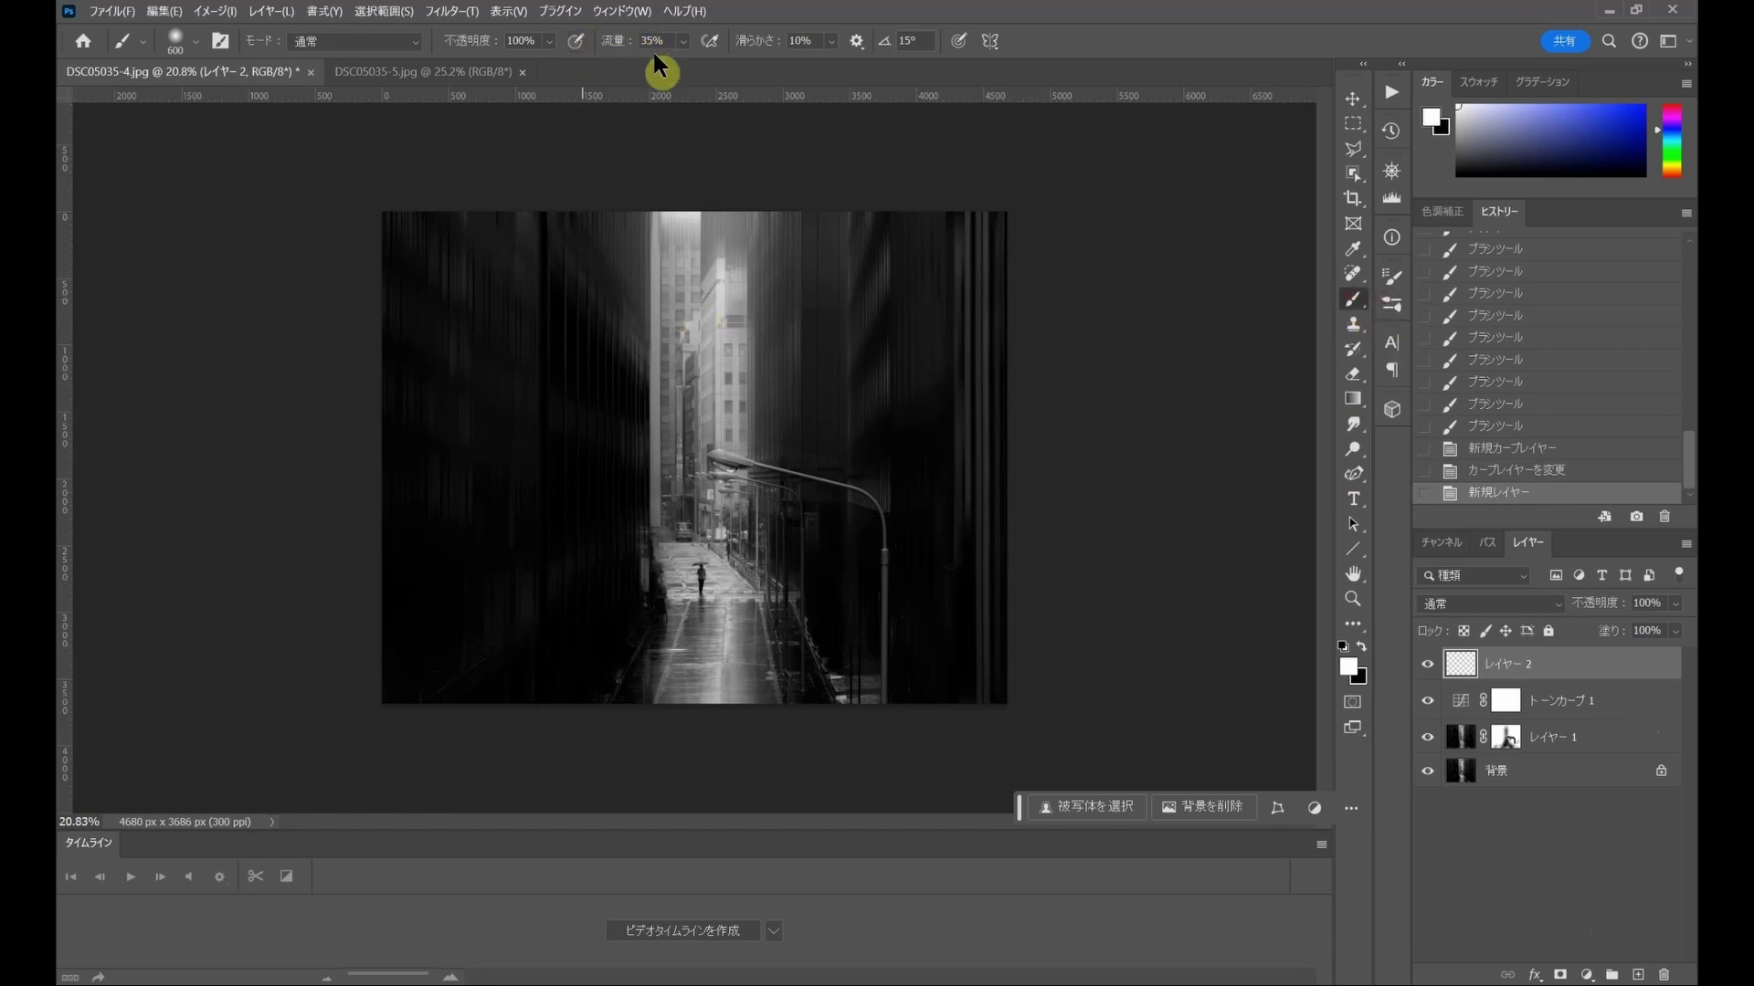
{"action": "key", "text": "bracketright"}
{"action": "key", "text": "bracketright"}
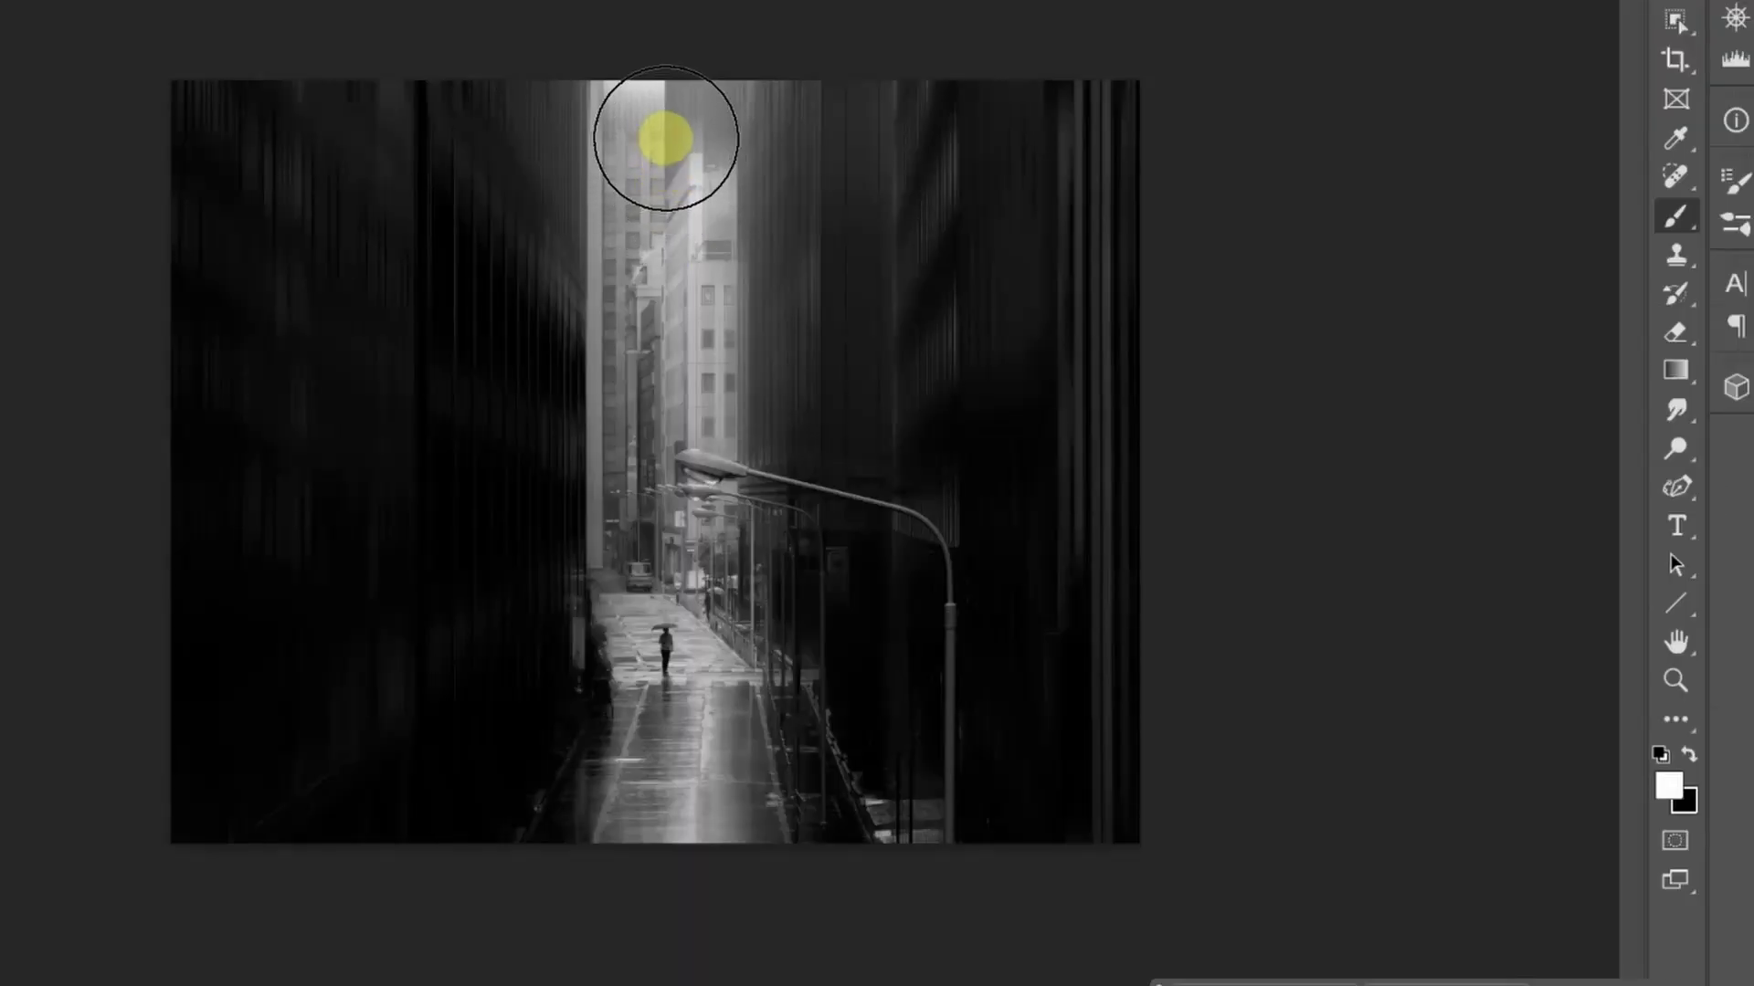
{"action": "left_click", "coordinate": [655, 122]}
{"action": "mouse_move", "coordinate": [655, 121]}
{"action": "left_mouse_down"}
{"action": "mouse_move", "coordinate": [716, 117]}
{"action": "mouse_move", "coordinate": [654, 98]}
{"action": "mouse_move", "coordinate": [671, 303]}
{"action": "mouse_move", "coordinate": [670, 164]}
{"action": "mouse_move", "coordinate": [639, 82]}
{"action": "left_mouse_up"}
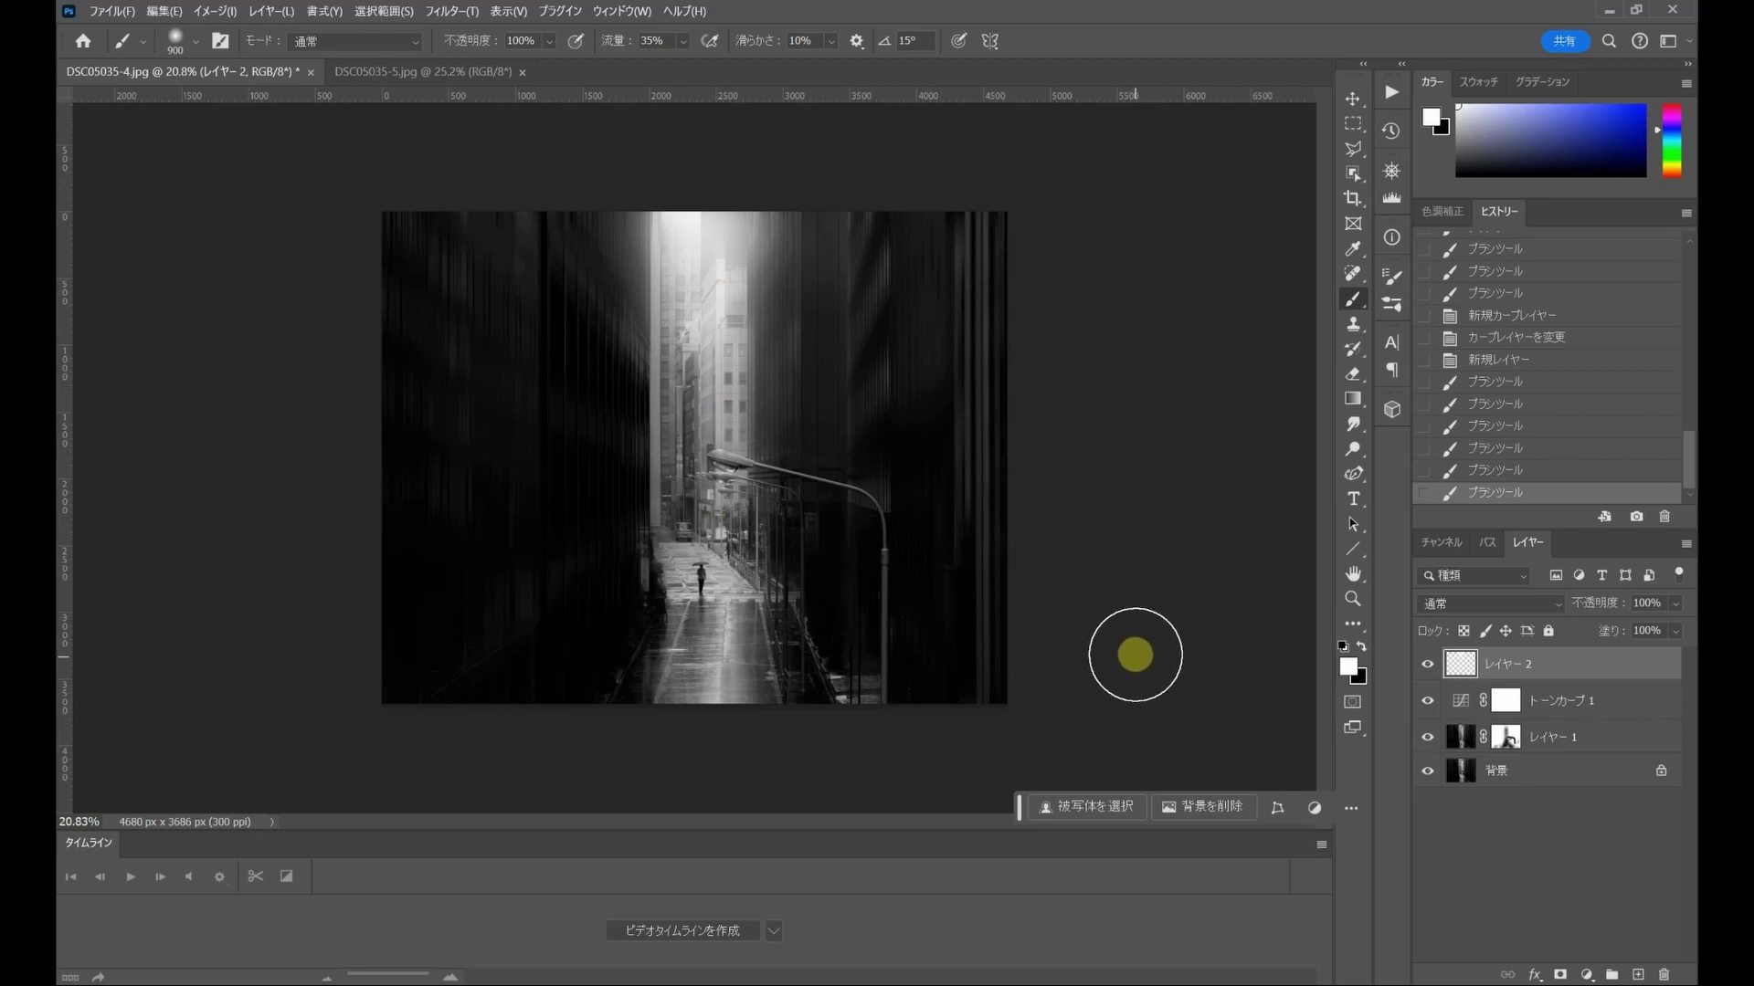
{"action": "scroll", "coordinate": [1111, 666], "scroll_direction": "up", "scroll_amount": 2}
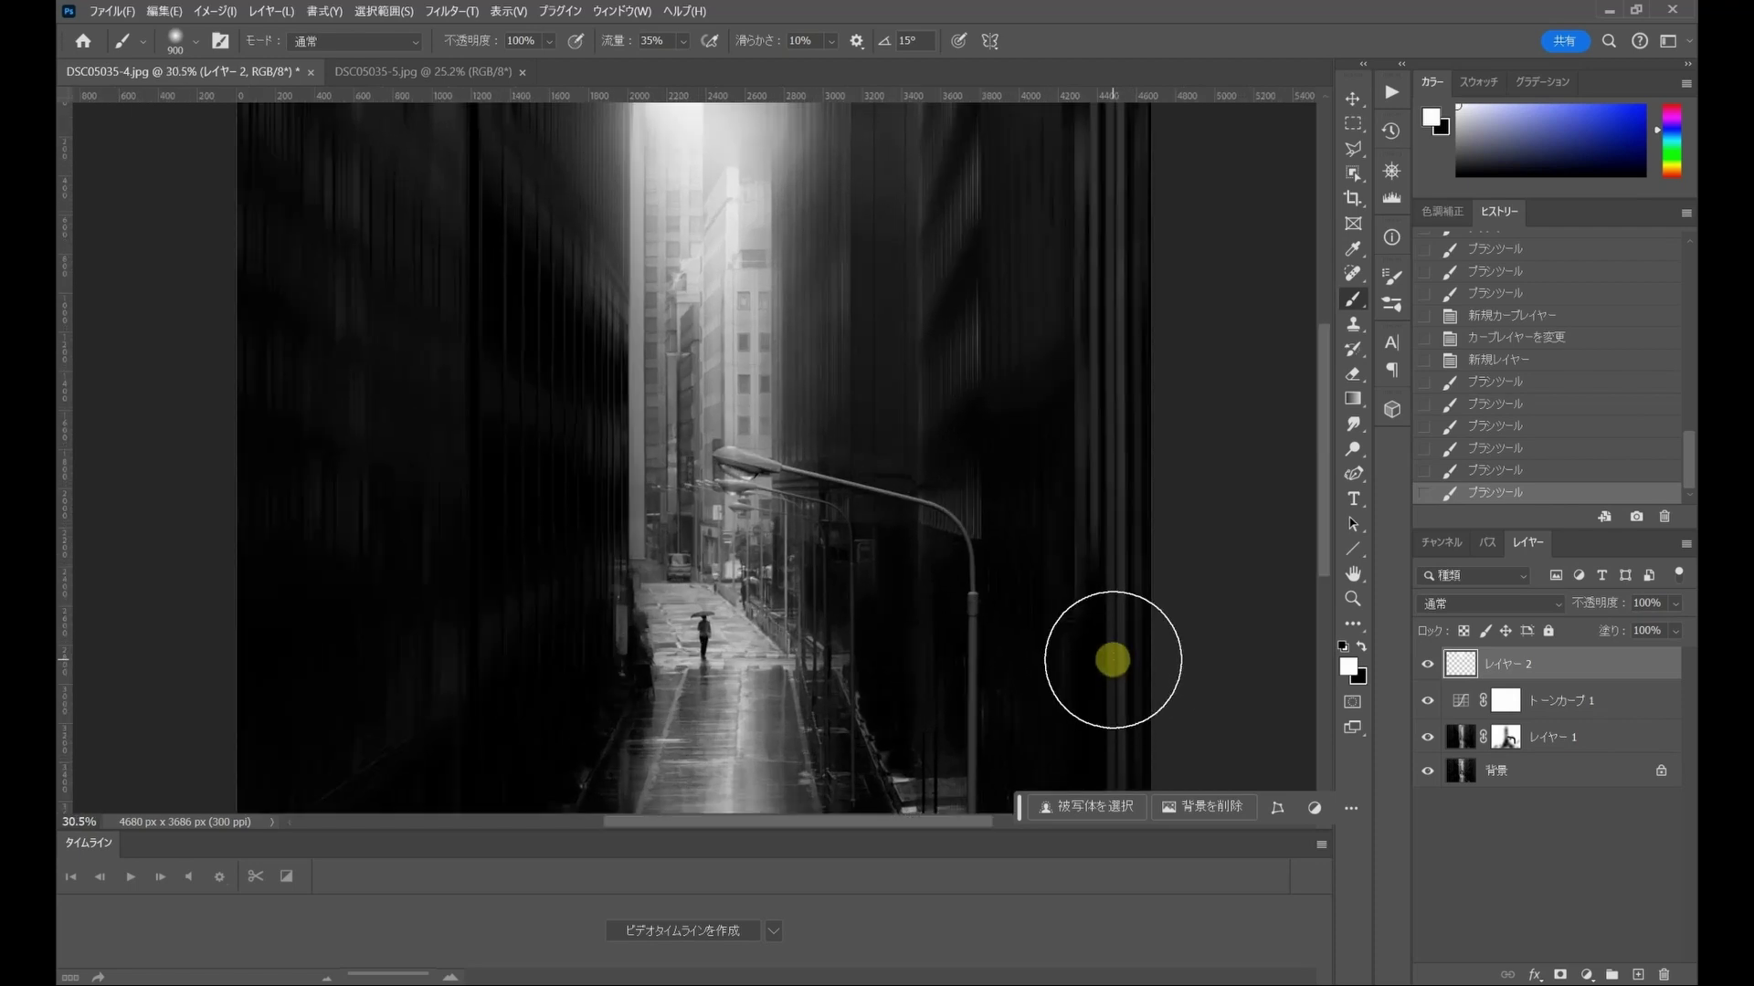
{"action": "scroll", "coordinate": [1111, 666], "scroll_direction": "up", "scroll_amount": 1}
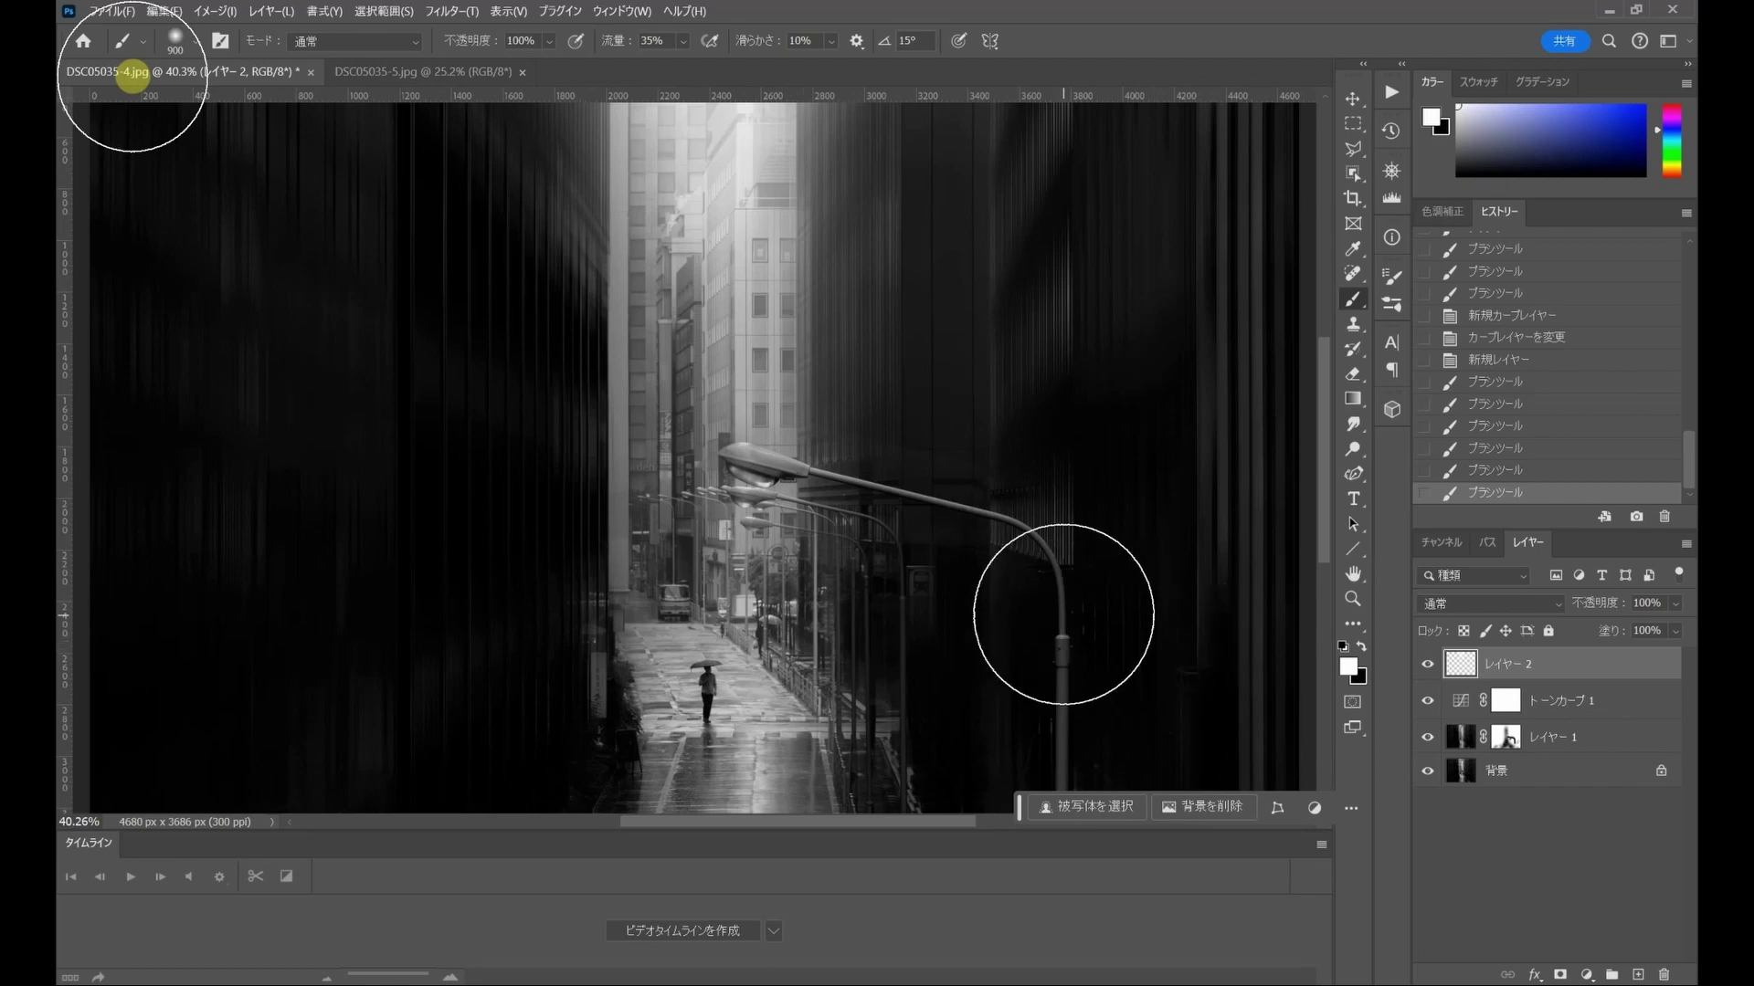
{"action": "scroll", "coordinate": [1011, 587], "scroll_direction": "down", "scroll_amount": 2}
- Zoom out to view the finished street photo as a whole
{"action": "scroll", "coordinate": [1017, 594], "scroll_direction": "down", "scroll_amount": 3}
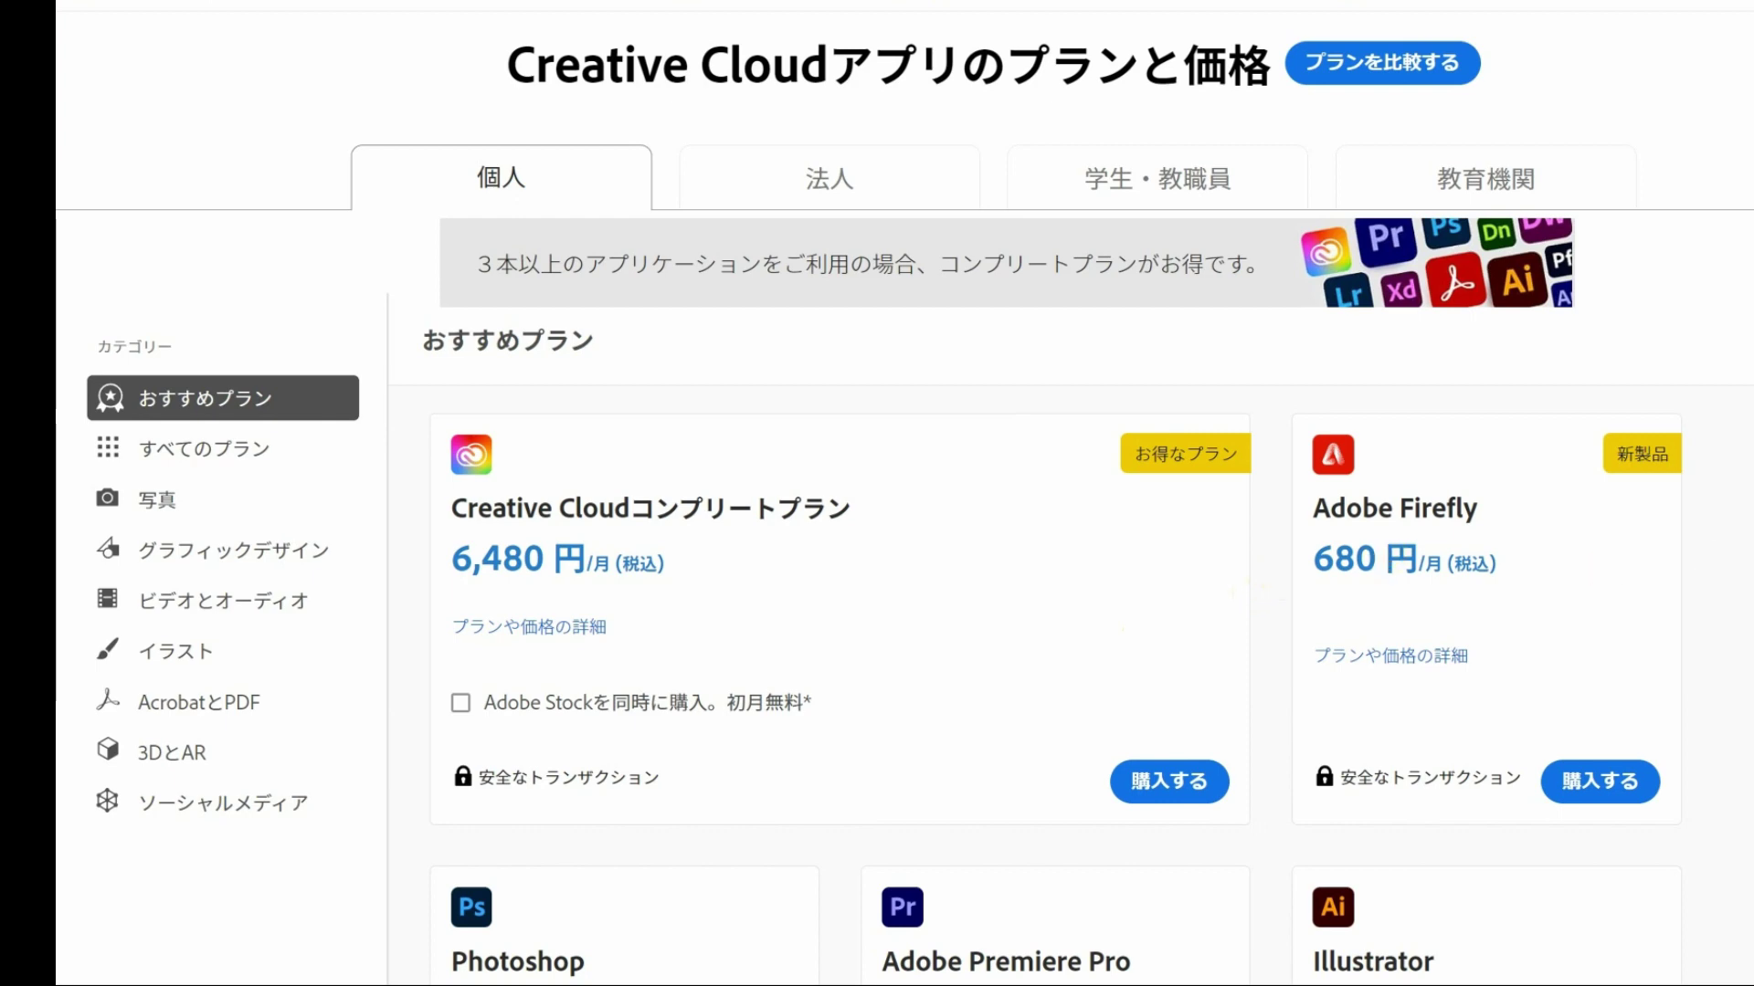
- Scroll down through the recommended Creative Cloud plans and back up again
{"action": "scroll", "coordinate": [904, 548], "scroll_direction": "down", "scroll_amount": 1}
{"action": "scroll", "coordinate": [904, 548], "scroll_direction": "down", "scroll_amount": 3}
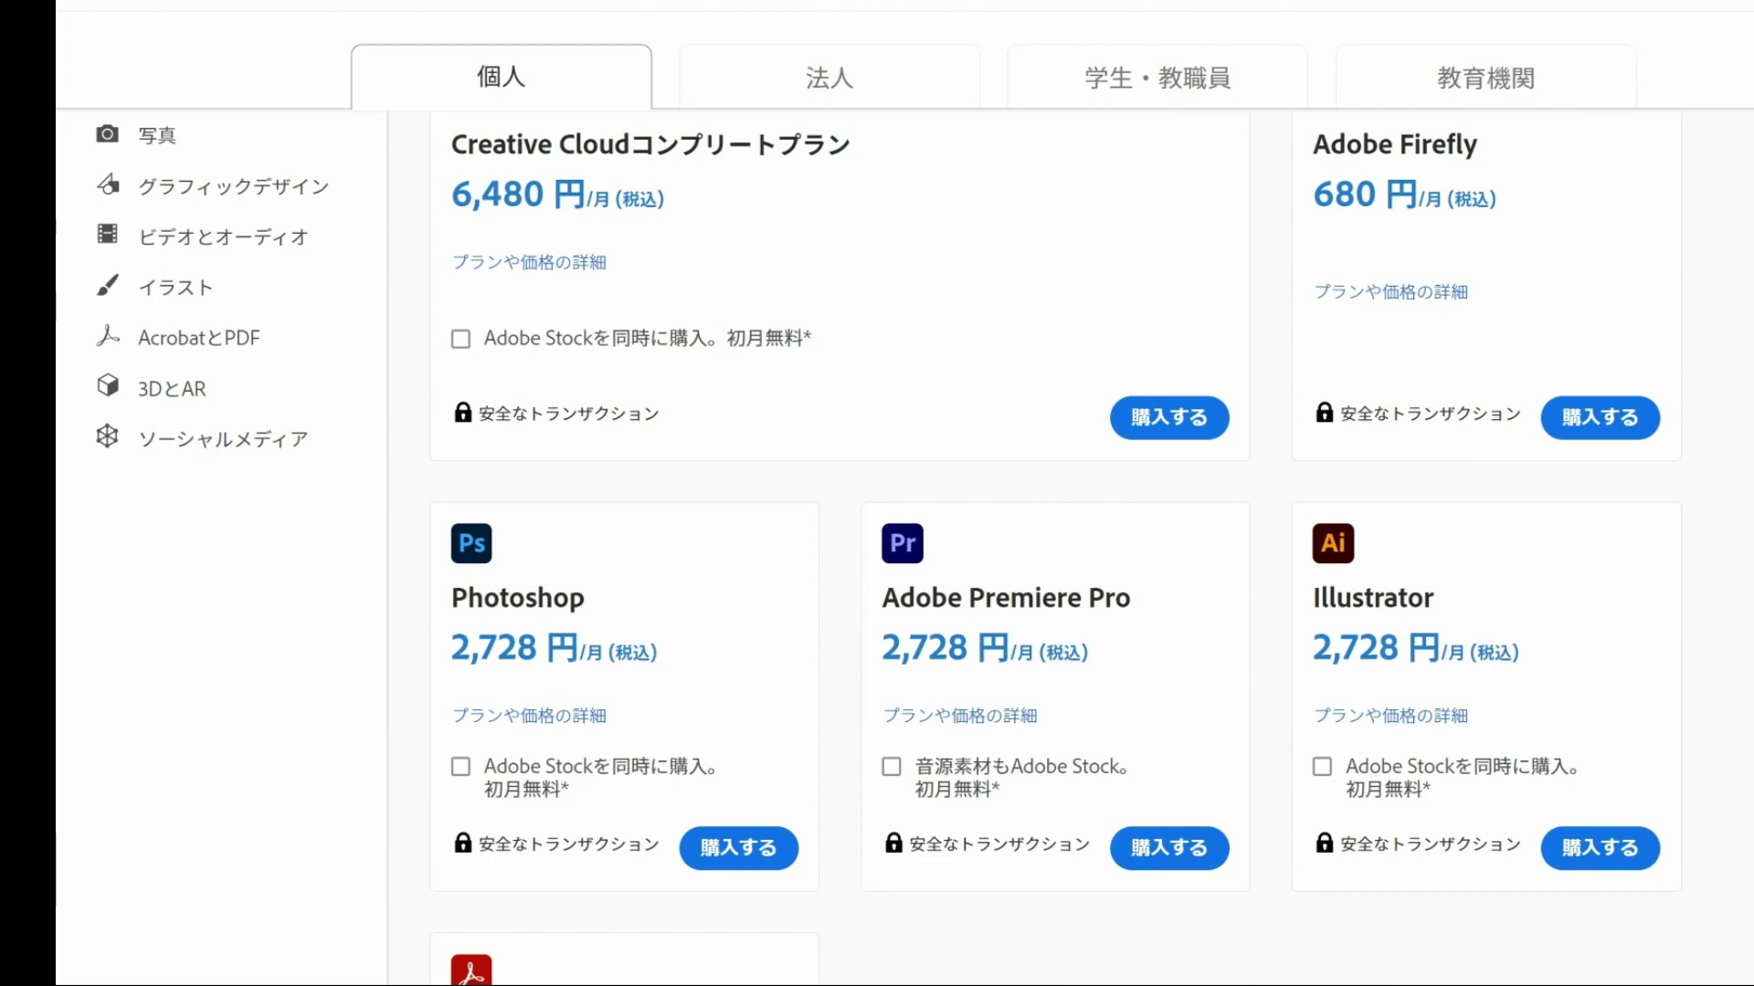
{"action": "scroll", "coordinate": [1050, 548], "scroll_direction": "down", "scroll_amount": 1}
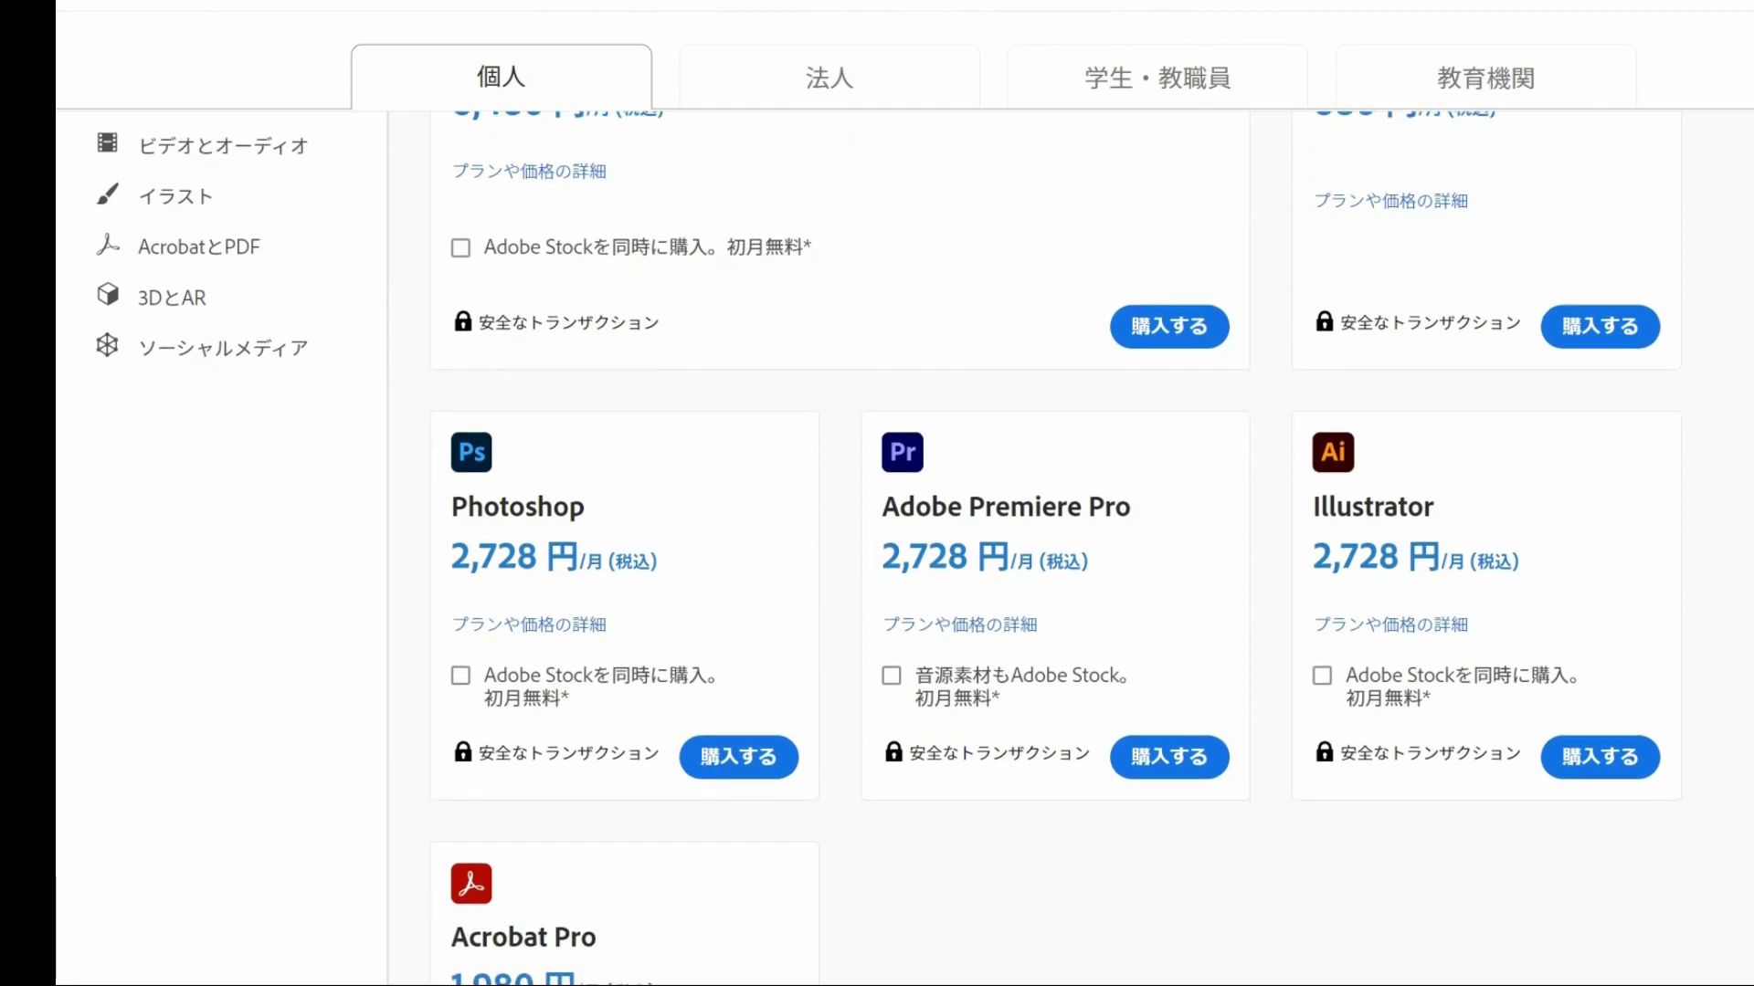
{"action": "scroll", "coordinate": [886, 548], "scroll_direction": "down", "scroll_amount": 2}
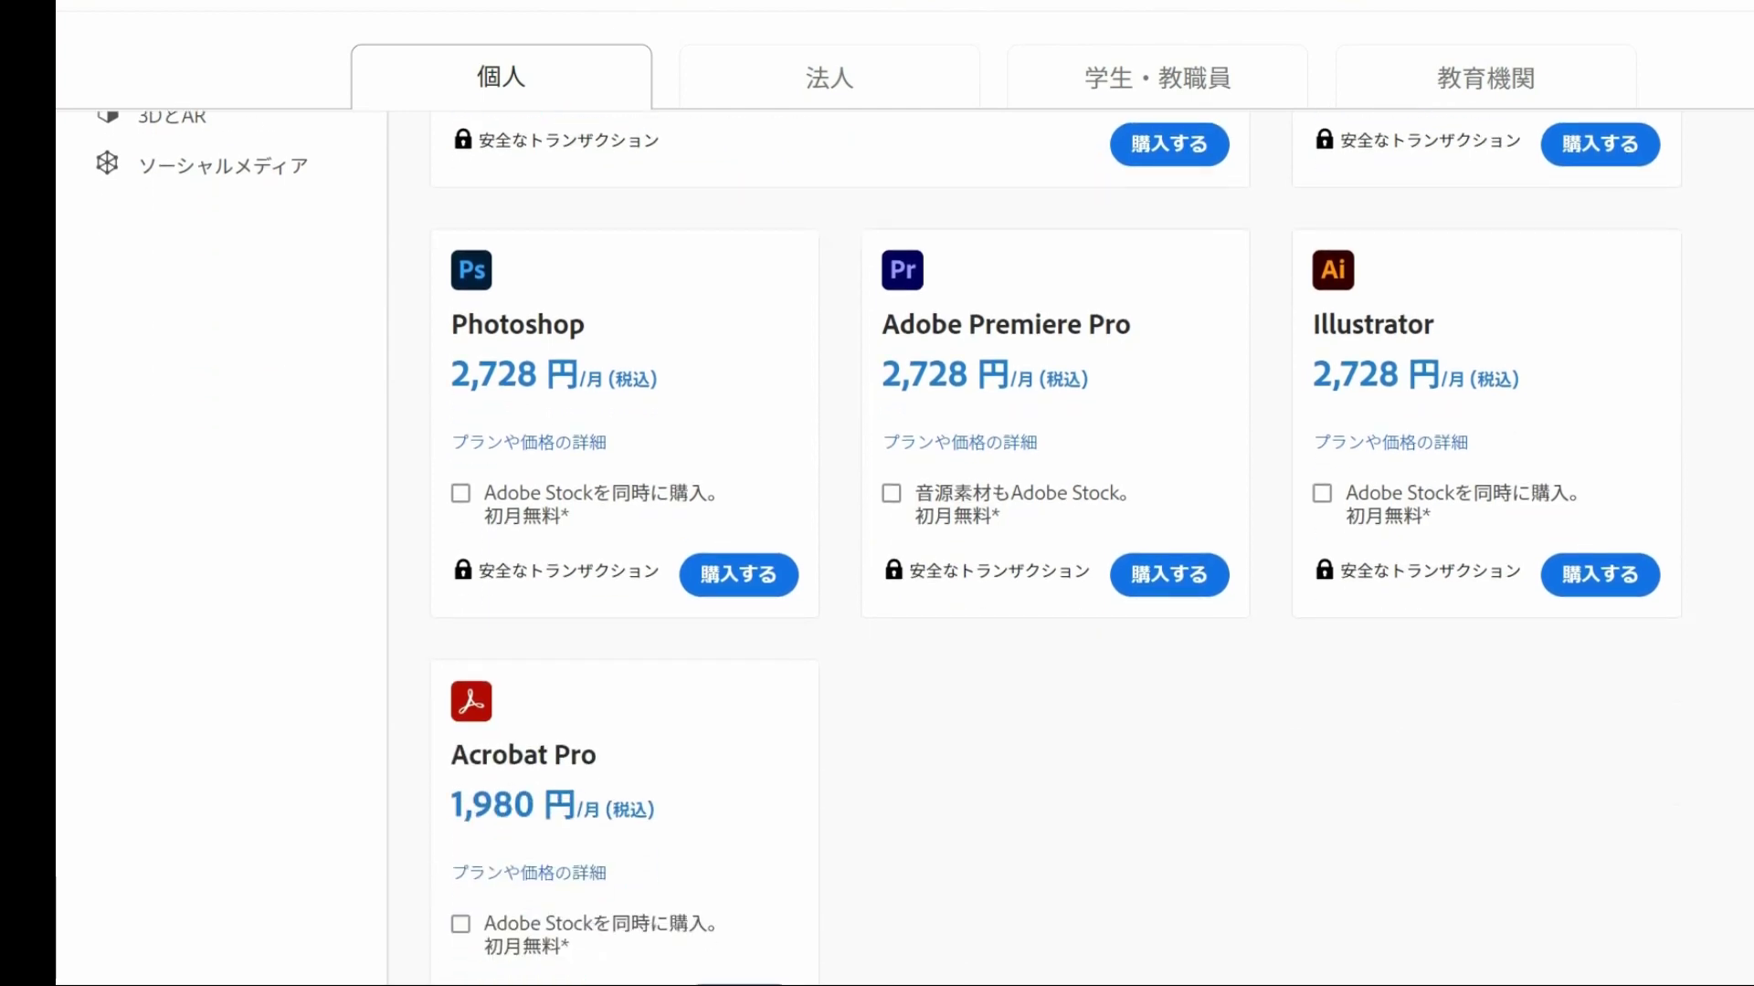
{"action": "scroll", "coordinate": [1512, 376], "scroll_direction": "up", "scroll_amount": 5}
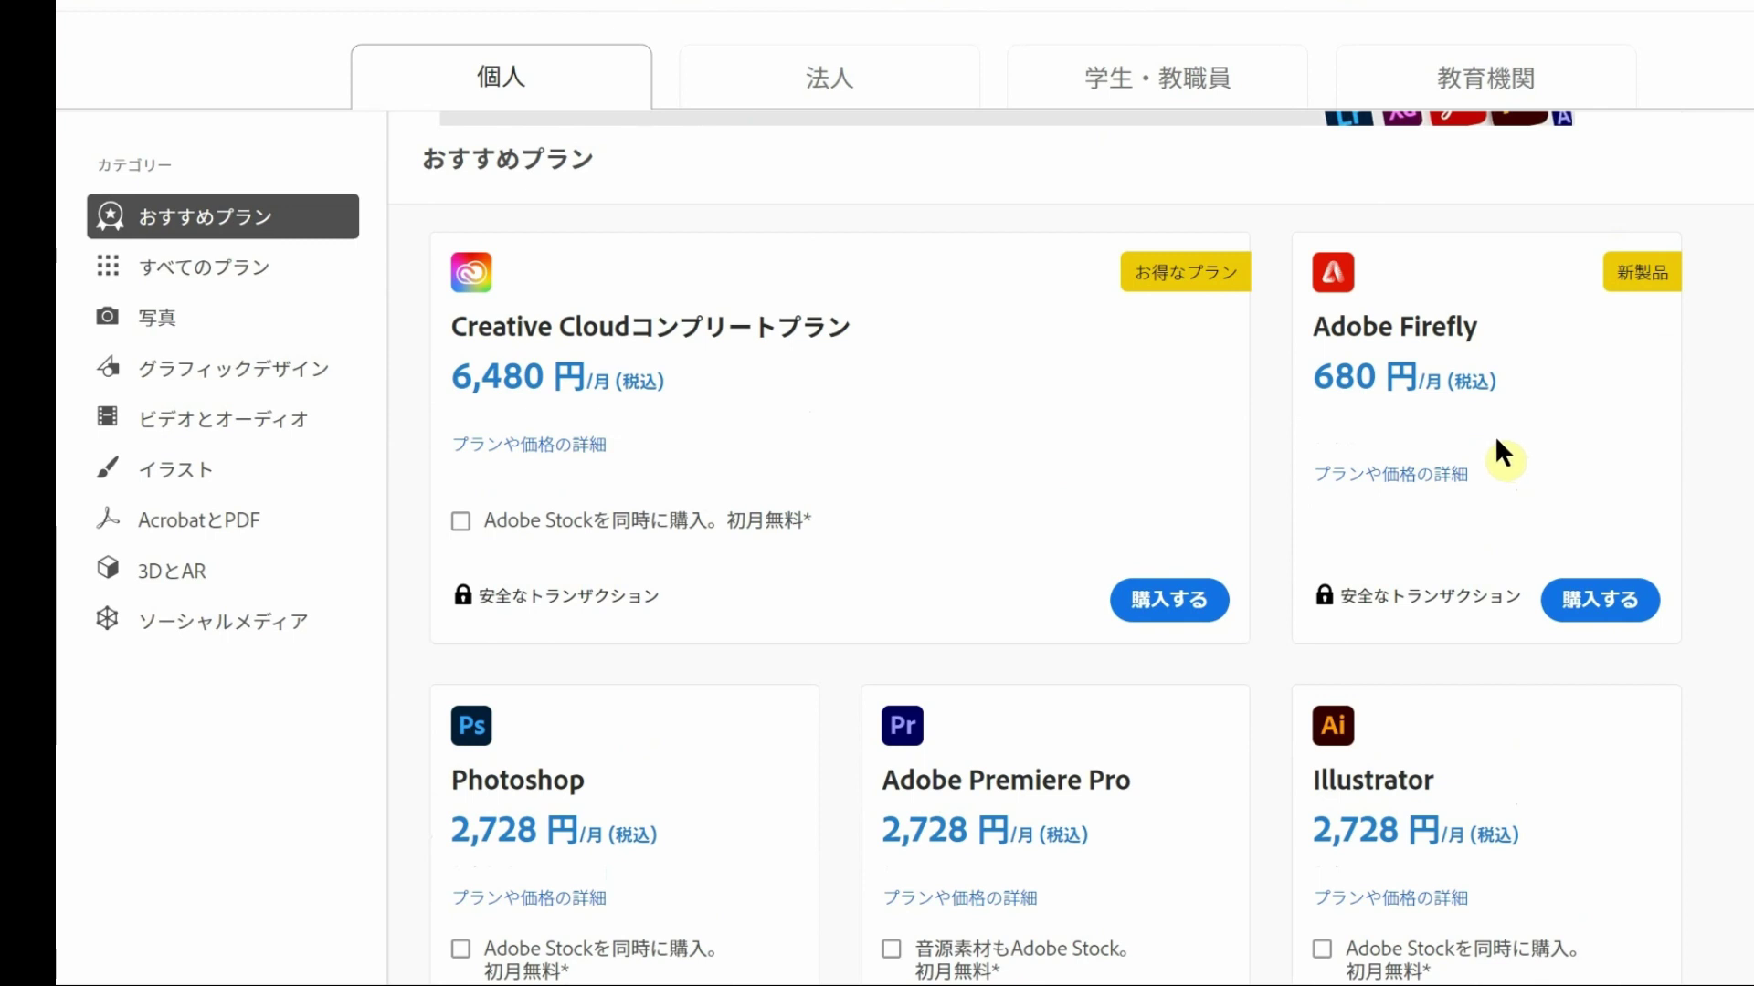
{"action": "left_click", "coordinate": [155, 321]}
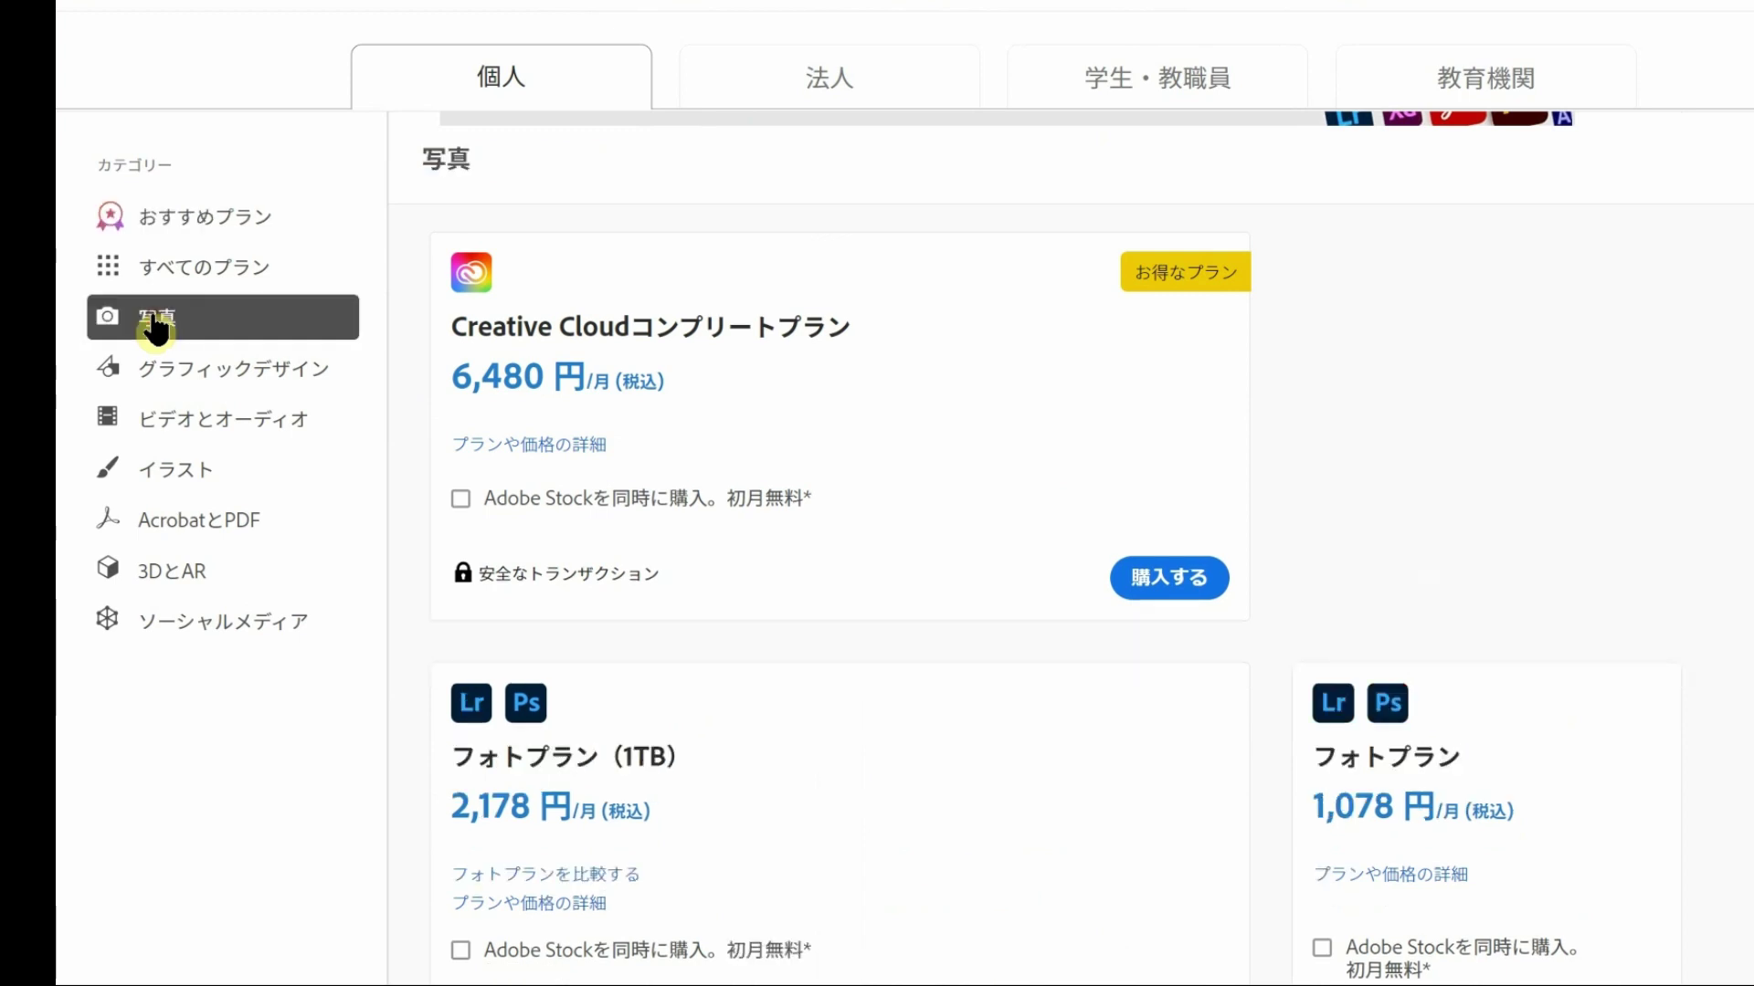
{"action": "scroll", "coordinate": [1101, 479], "scroll_direction": "down", "scroll_amount": 1}
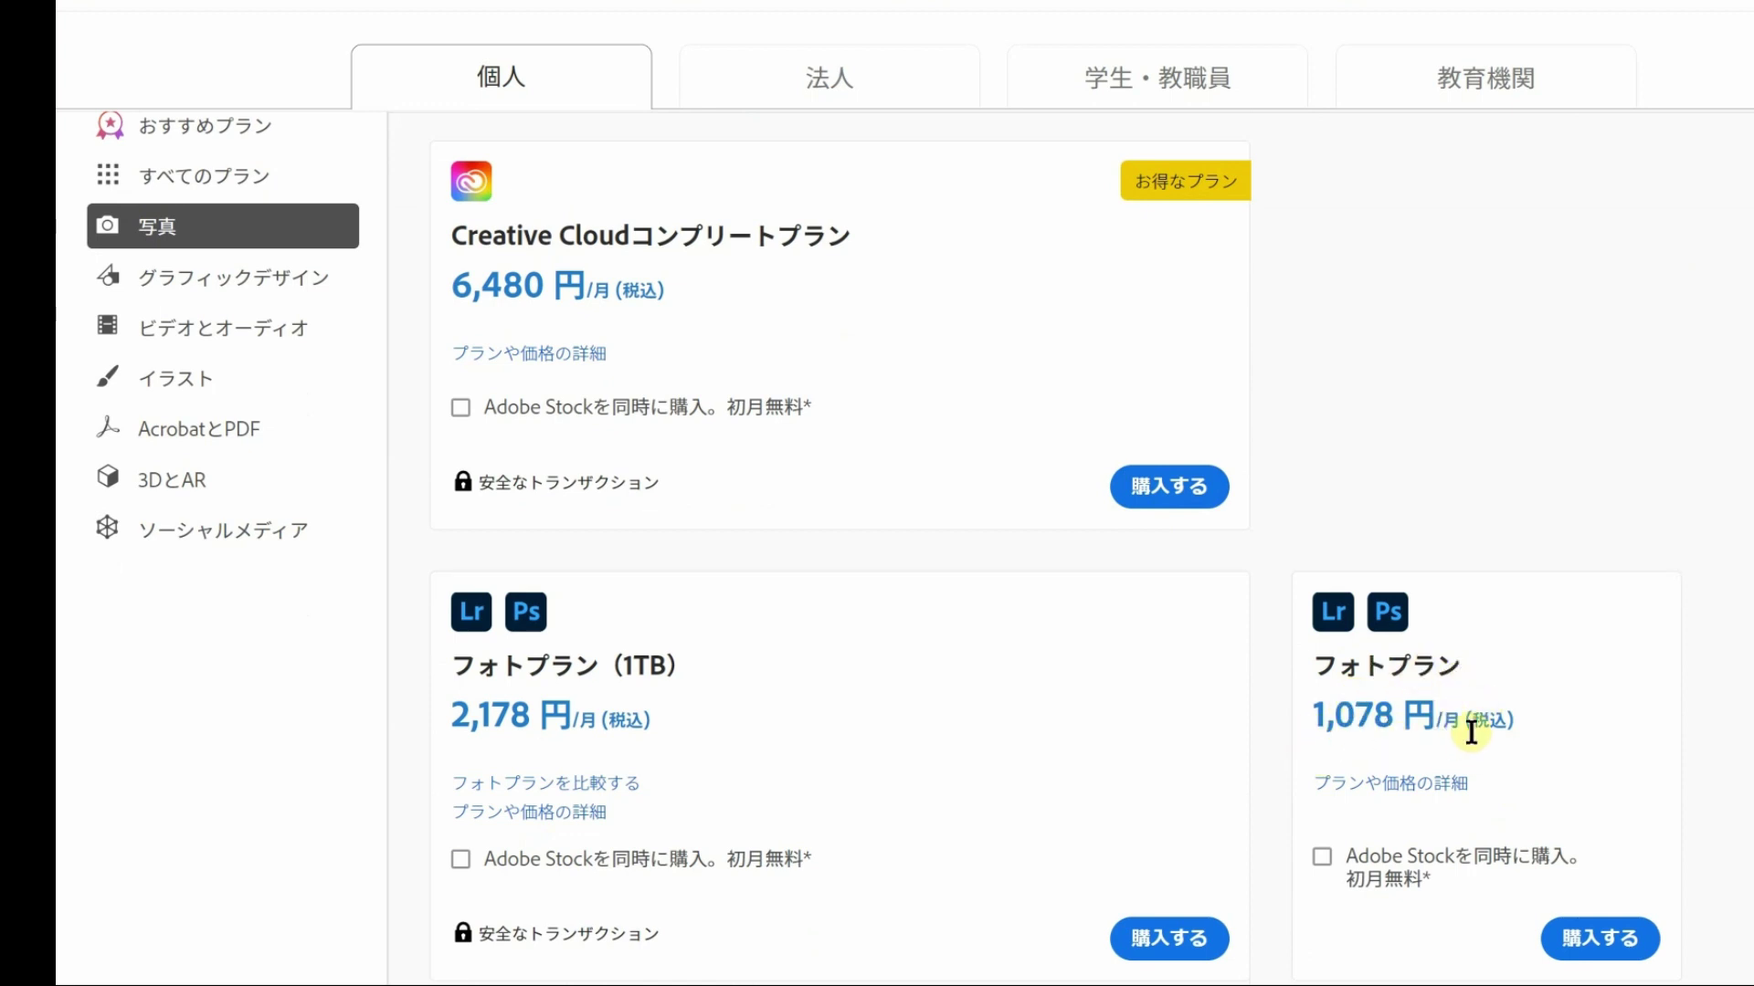
{"action": "scroll", "coordinate": [1470, 730], "scroll_direction": "down", "scroll_amount": 3}
{"action": "scroll", "coordinate": [1487, 743], "scroll_direction": "down", "scroll_amount": 1}
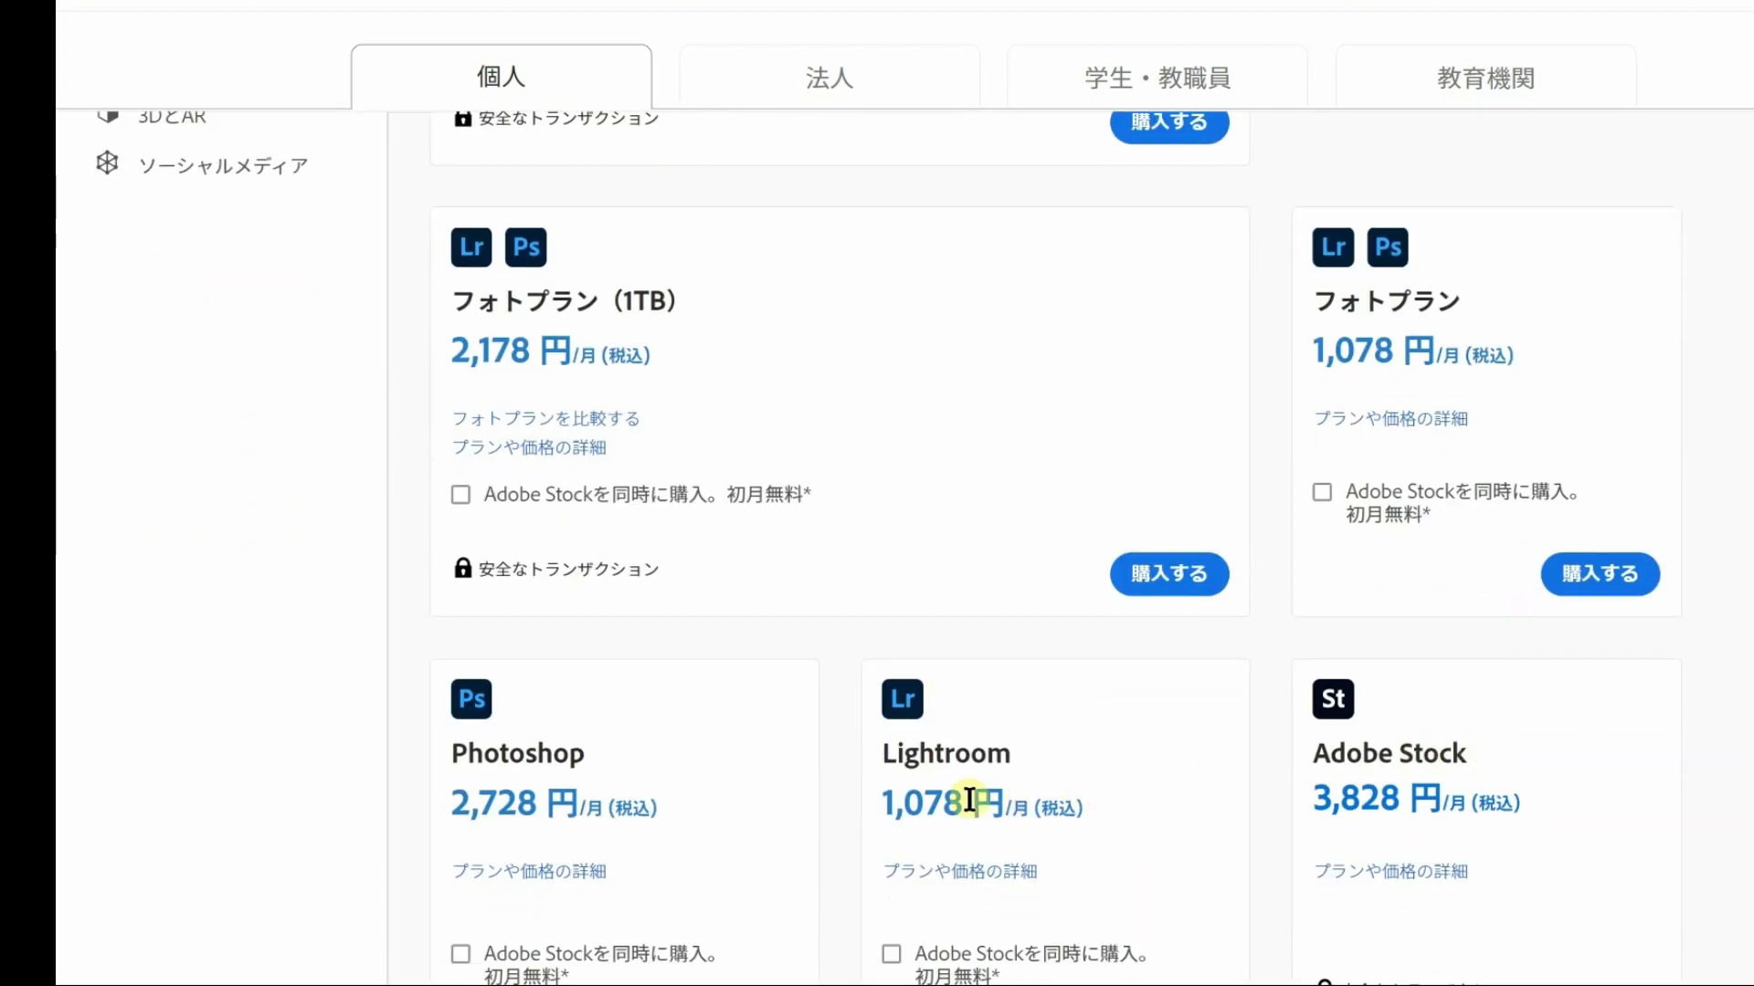